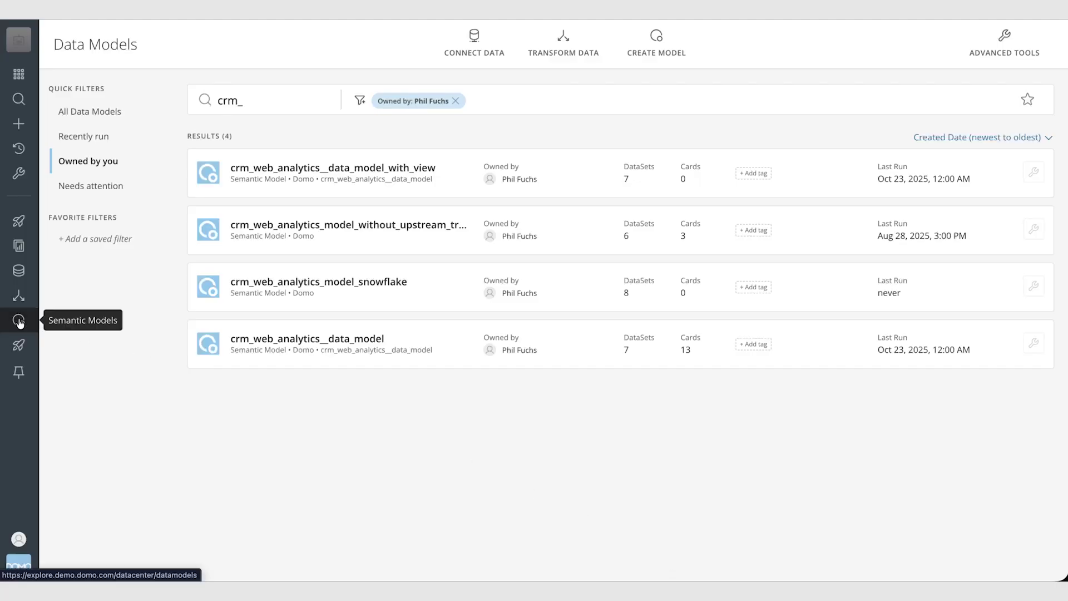
Create a new data model and add the crm_product_table, crm_order_table and crm_account_table CSVs found by searching 'crm_'
{"action": "left_click", "coordinate": [638, 56]}
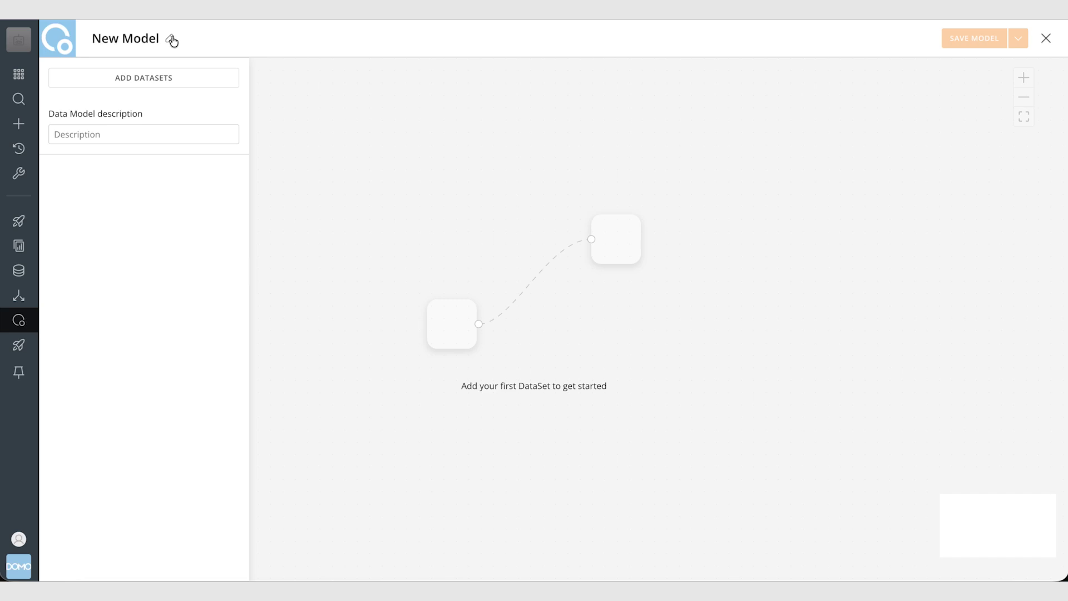
{"action": "left_click", "coordinate": [144, 82]}
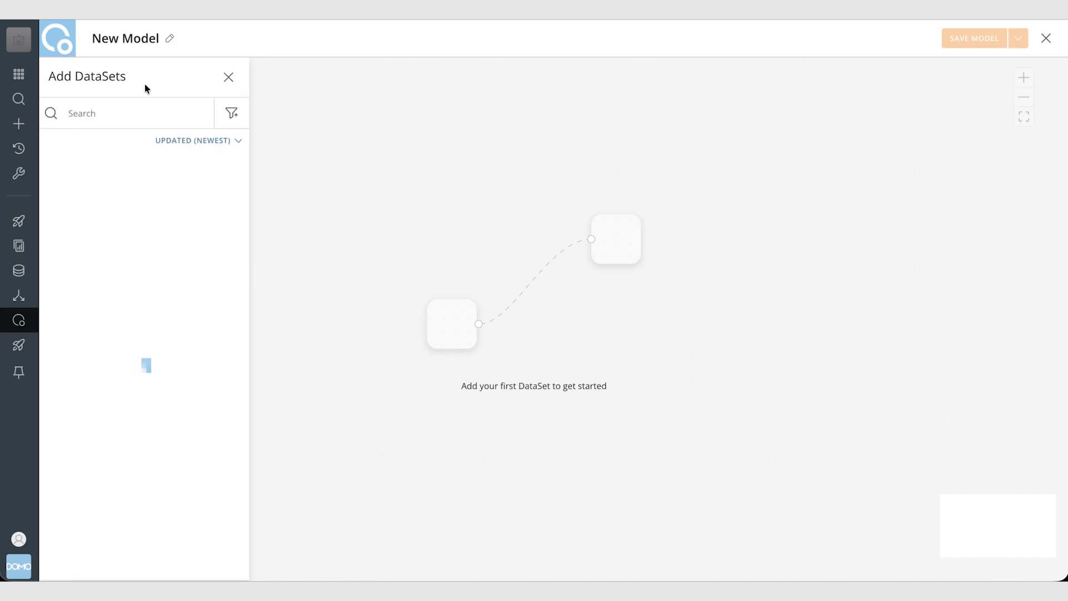
{"action": "left_click", "coordinate": [145, 113]}
{"action": "type", "text": "crm_"}
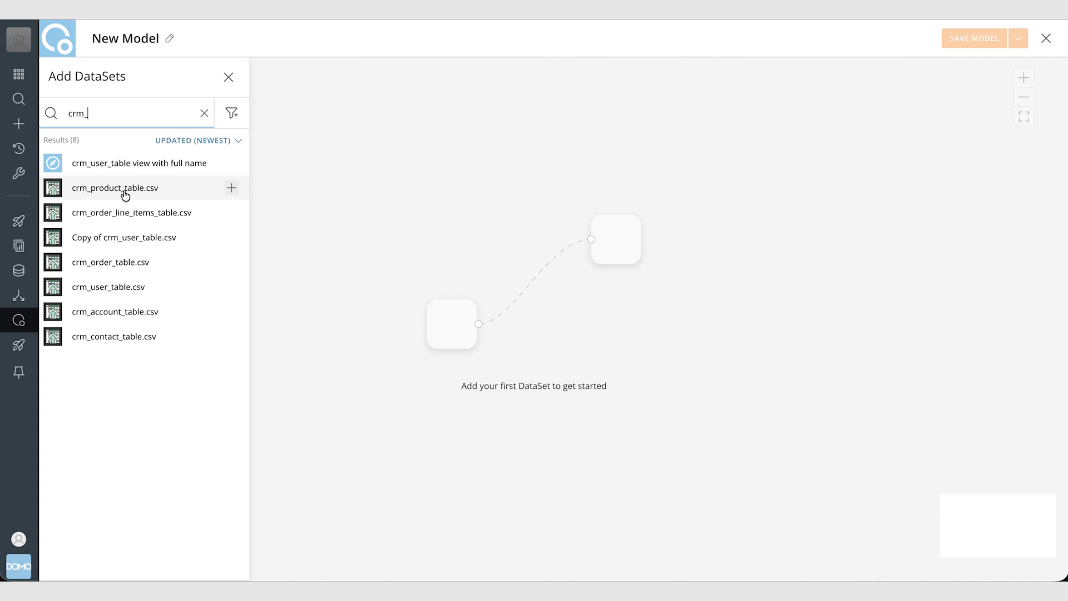
{"action": "left_click", "coordinate": [231, 189]}
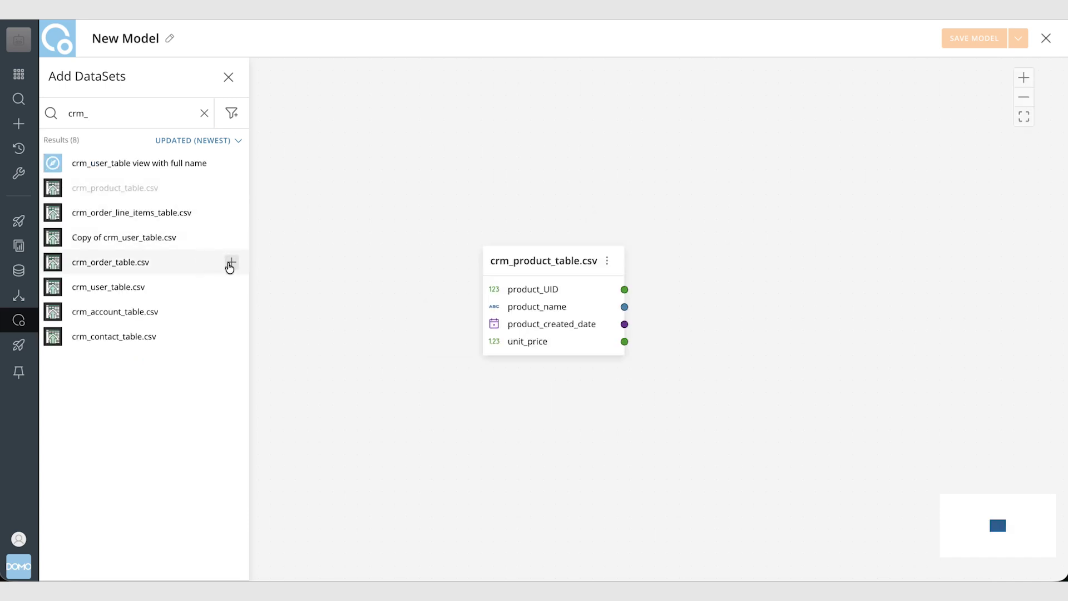
{"action": "left_click", "coordinate": [230, 262]}
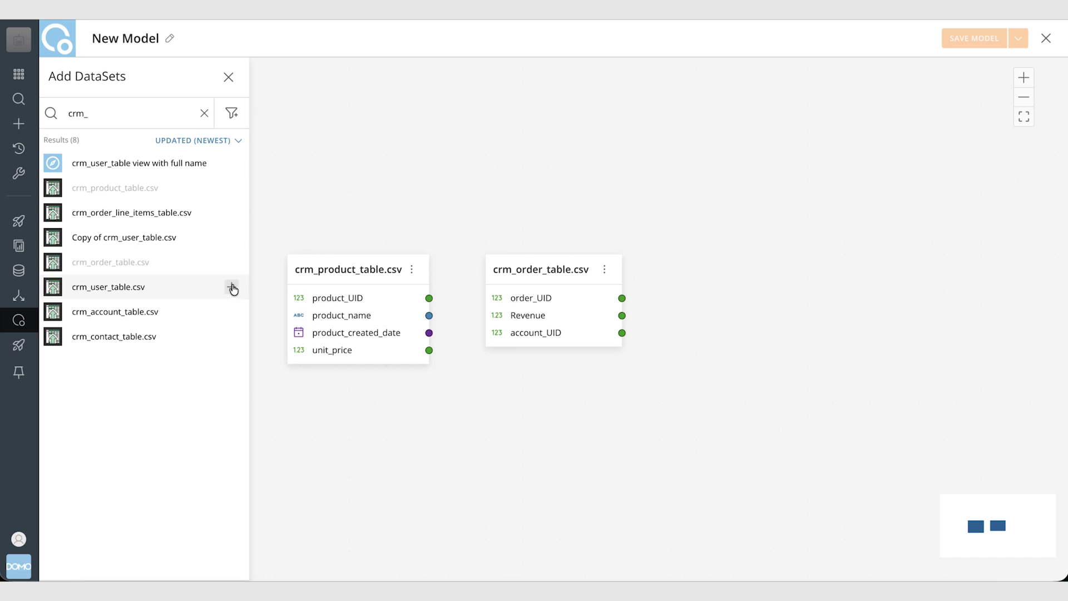
{"action": "left_click", "coordinate": [232, 312]}
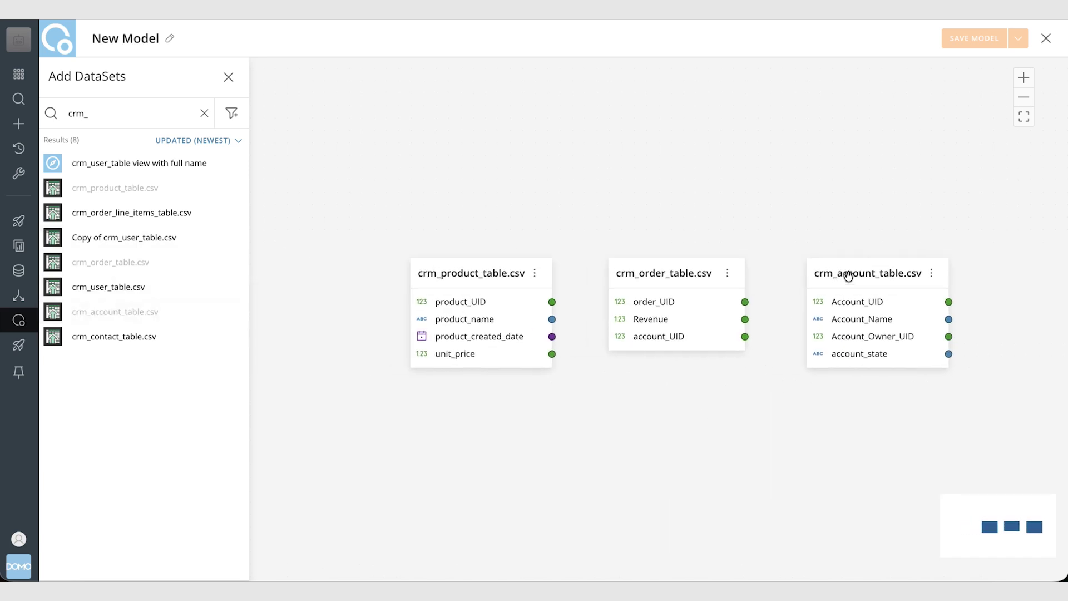
Arrange the account, order and product table cards on the model canvas
{"action": "left_click_drag", "start_coordinate": [849, 275], "coordinate": [424, 135]}
{"action": "left_click_drag", "start_coordinate": [642, 278], "coordinate": [640, 130]}
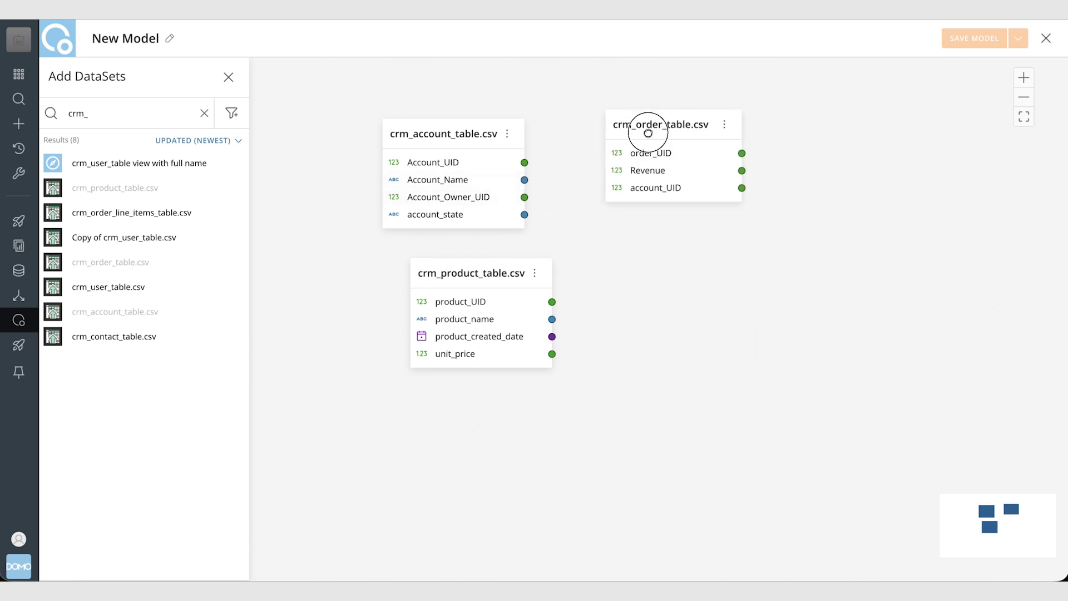
{"action": "left_click_drag", "start_coordinate": [485, 273], "coordinate": [897, 217]}
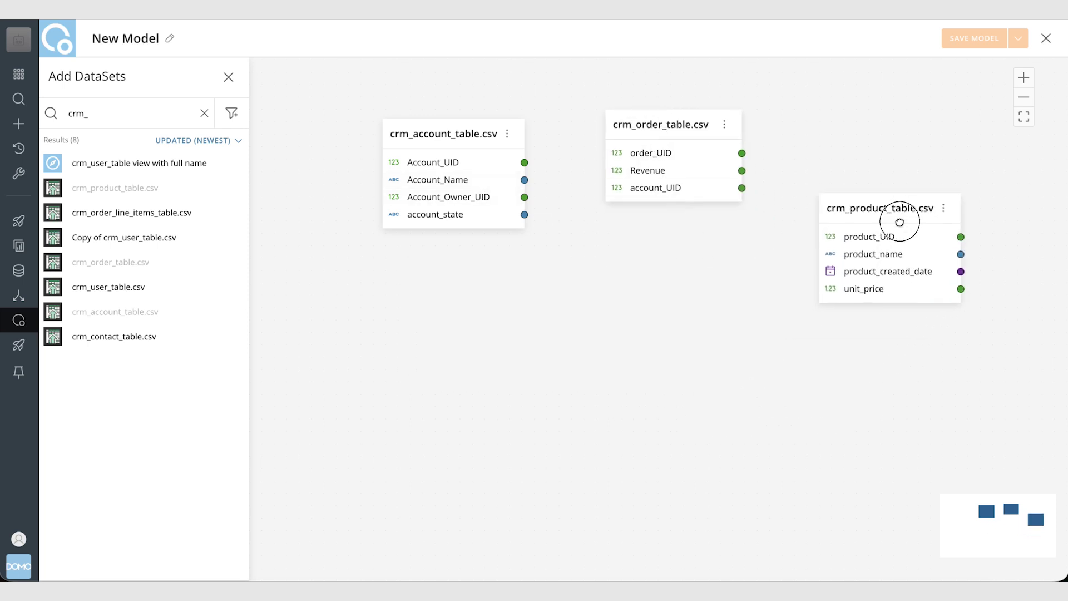
{"action": "left_click_drag", "start_coordinate": [648, 128], "coordinate": [621, 148]}
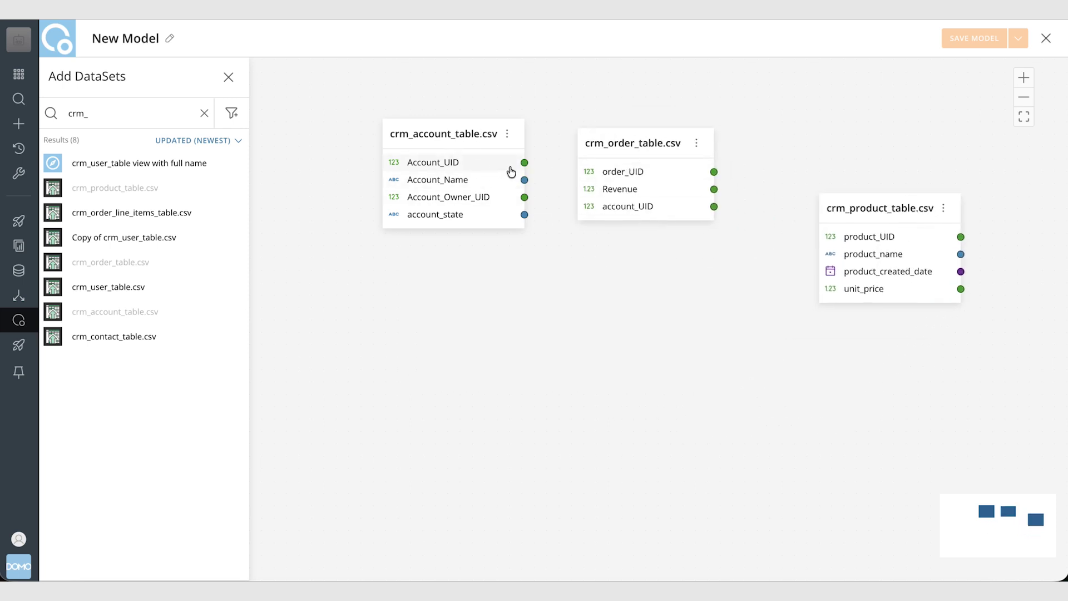
Join crm_account_table's Account_UID to crm_order_table's account_UID with 1 to many cardinality
{"action": "left_click_drag", "start_coordinate": [525, 164], "coordinate": [628, 206]}
{"action": "left_click", "coordinate": [545, 184]}
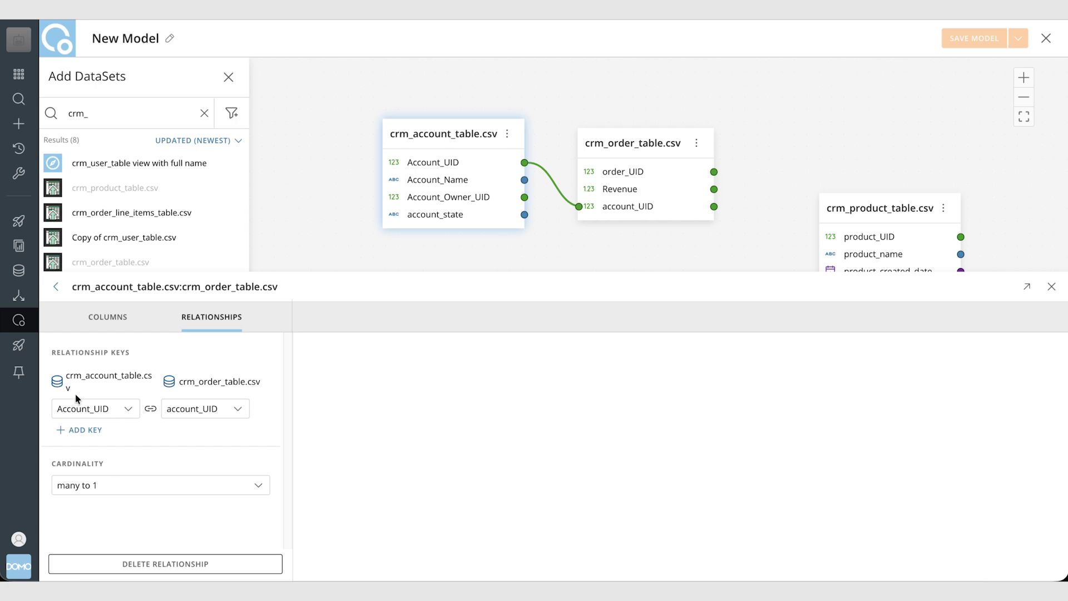
{"action": "left_click", "coordinate": [125, 490]}
{"action": "left_click", "coordinate": [110, 541]}
{"action": "left_click", "coordinate": [532, 251]}
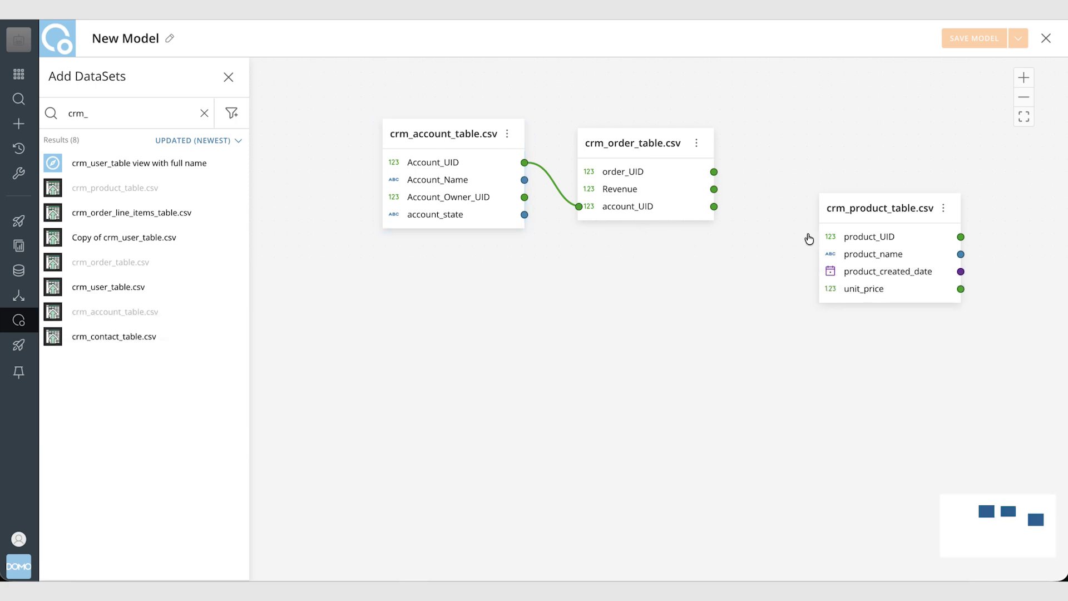
Add crm_order_line_items_table.csv to the model and position it beside the order table
{"action": "left_click_drag", "start_coordinate": [908, 211], "coordinate": [974, 284]}
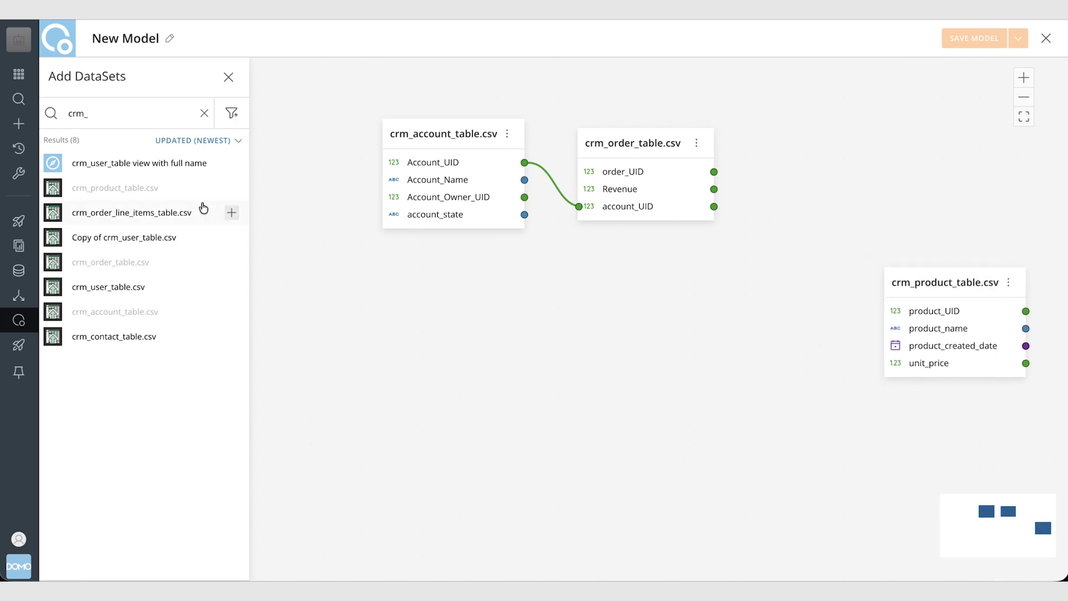
{"action": "left_click", "coordinate": [228, 215]}
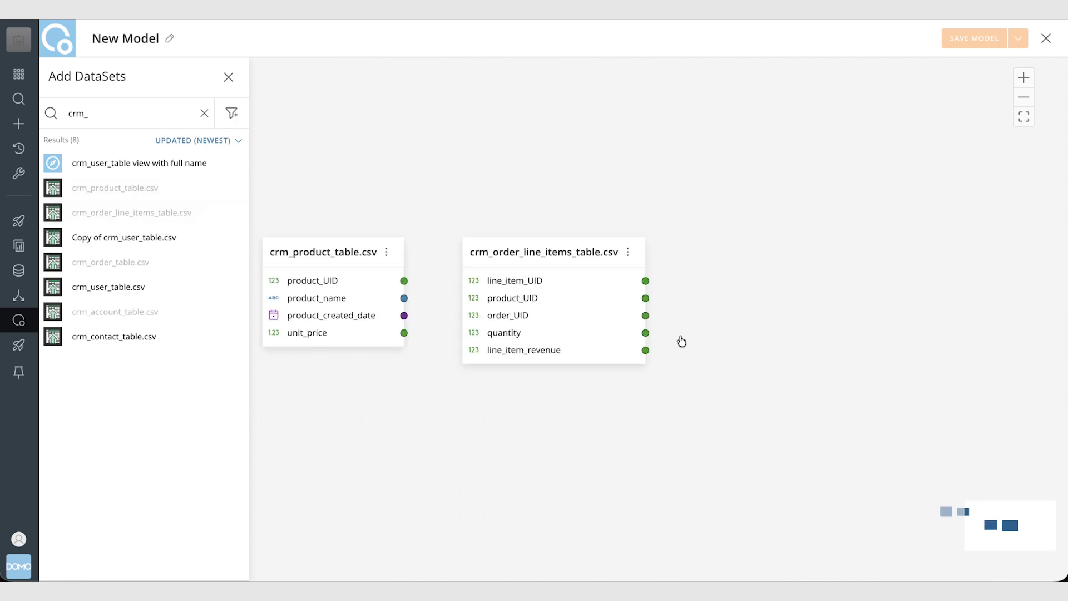
{"action": "left_click_drag", "start_coordinate": [556, 279], "coordinate": [339, 299]}
{"action": "left_click_drag", "start_coordinate": [759, 272], "coordinate": [870, 309]}
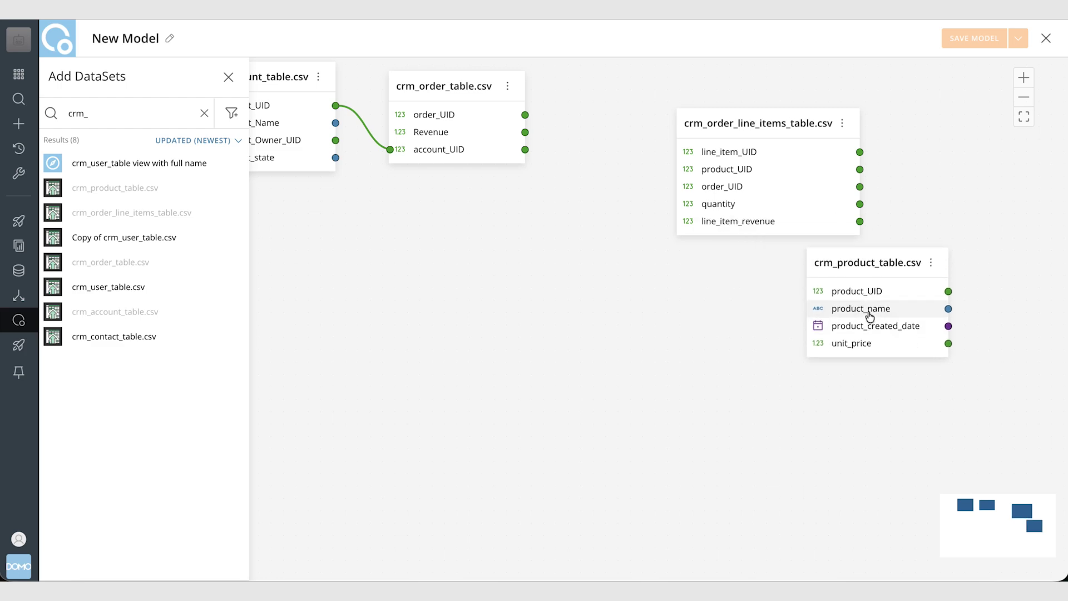
{"action": "left_click_drag", "start_coordinate": [775, 119], "coordinate": [651, 93]}
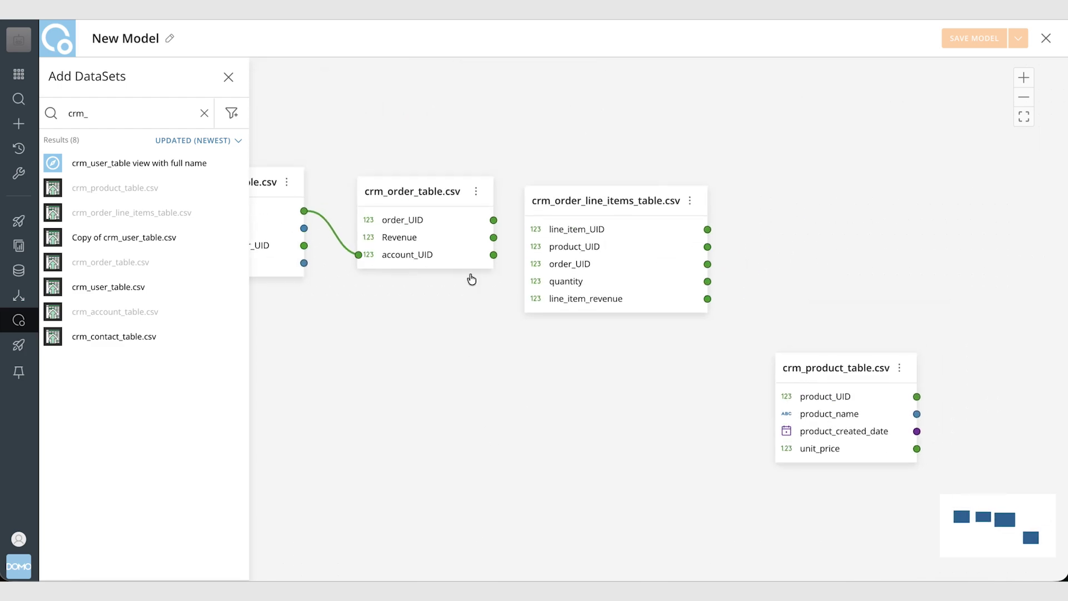
Join crm_order_table to the line-items table on order_UID as 1 to many
{"action": "left_click_drag", "start_coordinate": [493, 221], "coordinate": [584, 264]}
{"action": "left_click_drag", "start_coordinate": [603, 204], "coordinate": [659, 194]}
{"action": "left_click", "coordinate": [544, 238]}
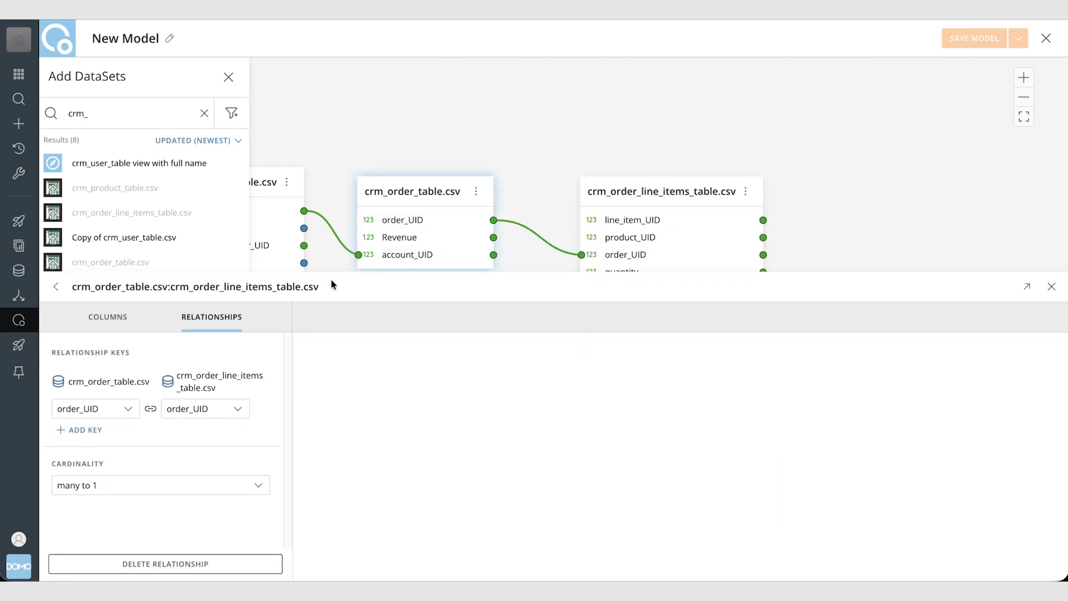
{"action": "left_click", "coordinate": [118, 494]}
{"action": "left_click", "coordinate": [117, 537]}
{"action": "left_click", "coordinate": [1029, 287]}
Link line-items product_UID to crm_product_table's product_UID, keeping cardinality many to 1
{"action": "left_click_drag", "start_coordinate": [853, 365], "coordinate": [911, 215]}
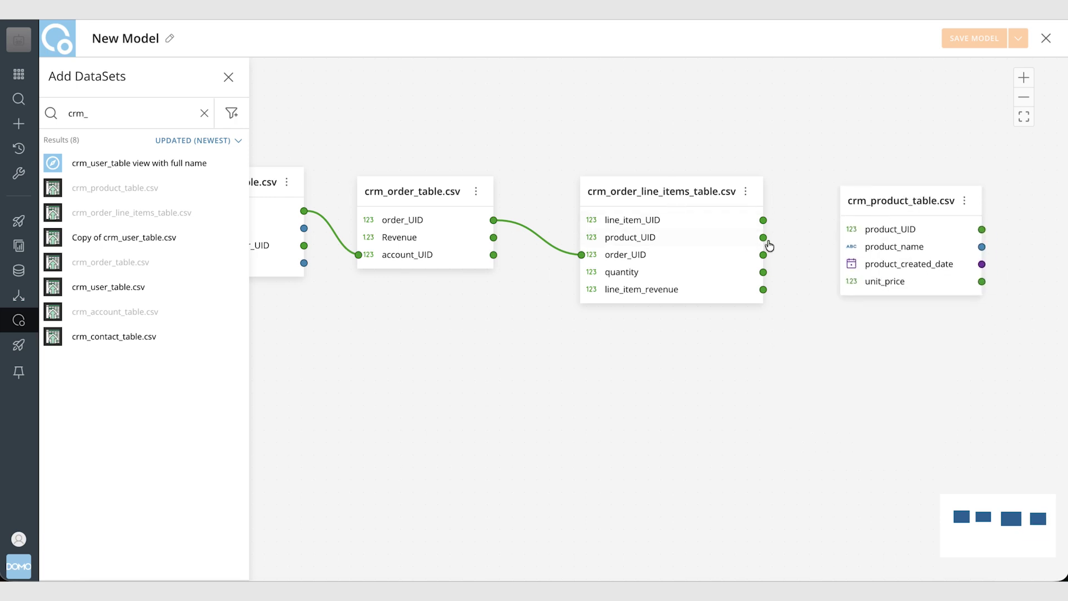
{"action": "left_click_drag", "start_coordinate": [764, 237], "coordinate": [880, 232]}
{"action": "left_click_drag", "start_coordinate": [763, 238], "coordinate": [869, 233]}
{"action": "left_click", "coordinate": [800, 237]}
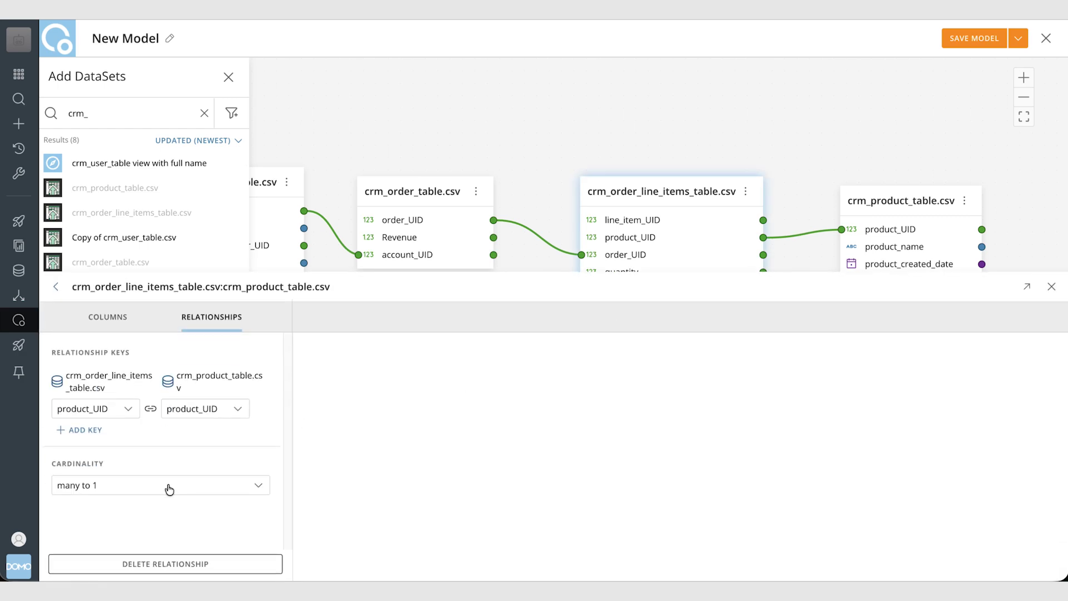
{"action": "left_click", "coordinate": [169, 489]}
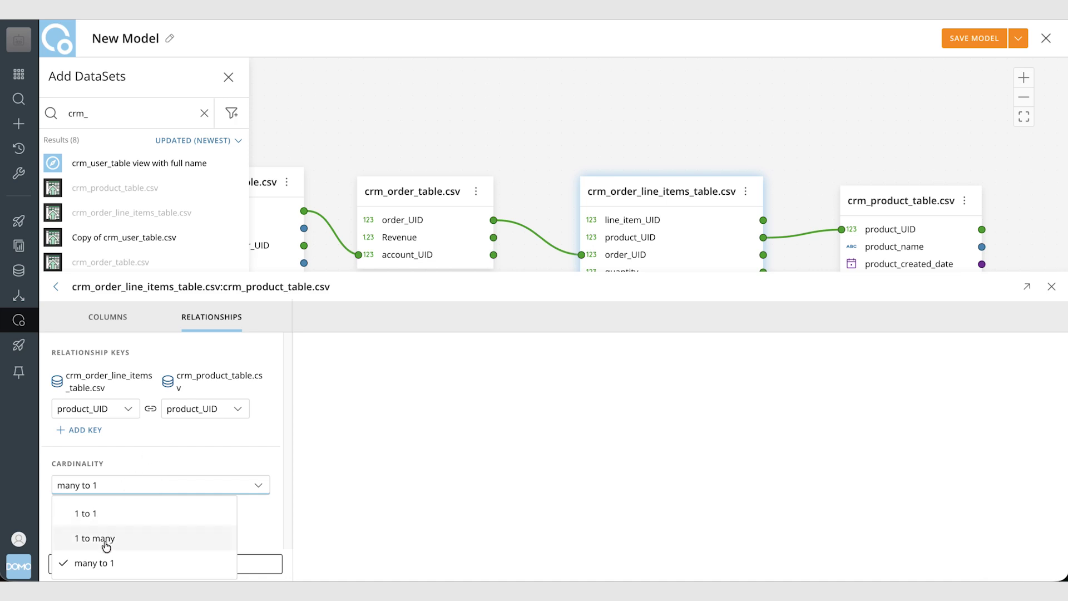
{"action": "left_click", "coordinate": [100, 563]}
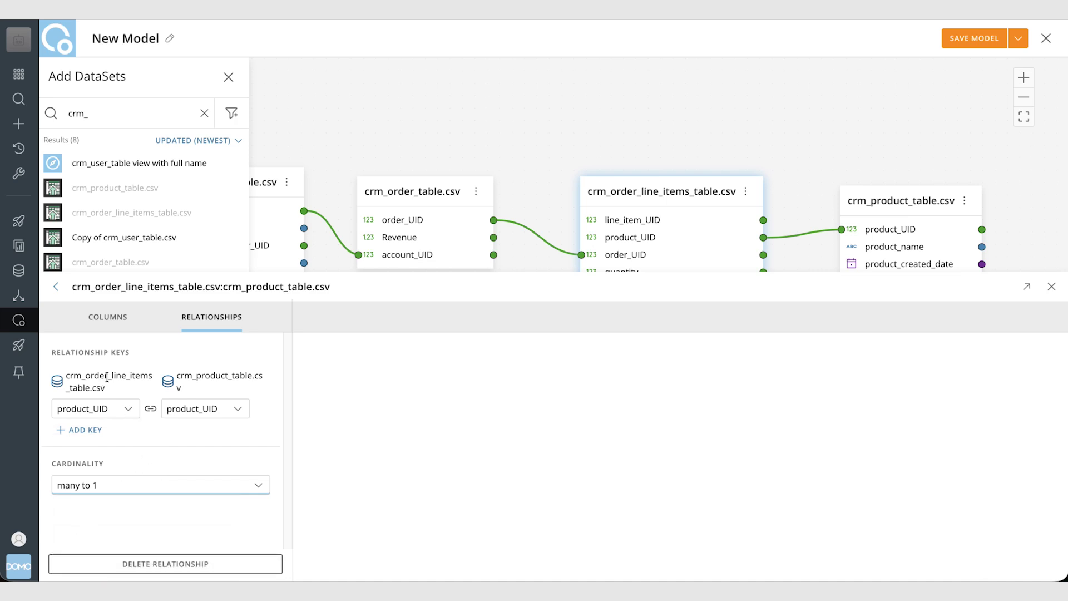
{"action": "left_click", "coordinate": [1051, 286]}
Rename the model to 'Test Model' and choose Save and Close
{"action": "left_click_drag", "start_coordinate": [493, 153], "coordinate": [580, 183]}
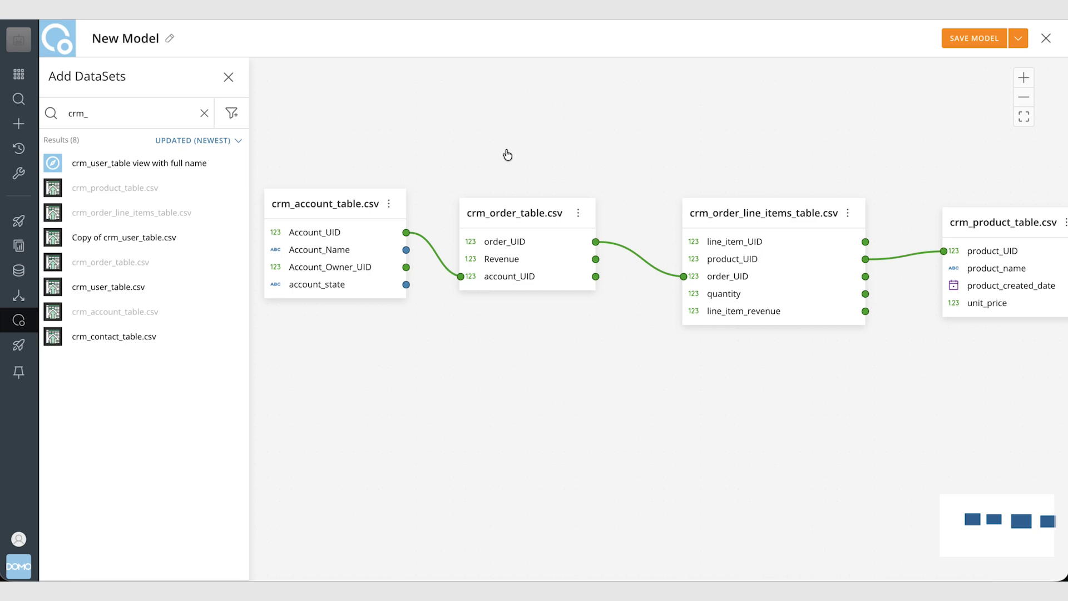
{"action": "left_click_drag", "start_coordinate": [554, 154], "coordinate": [552, 196]}
{"action": "left_click_drag", "start_coordinate": [974, 563], "coordinate": [979, 534]}
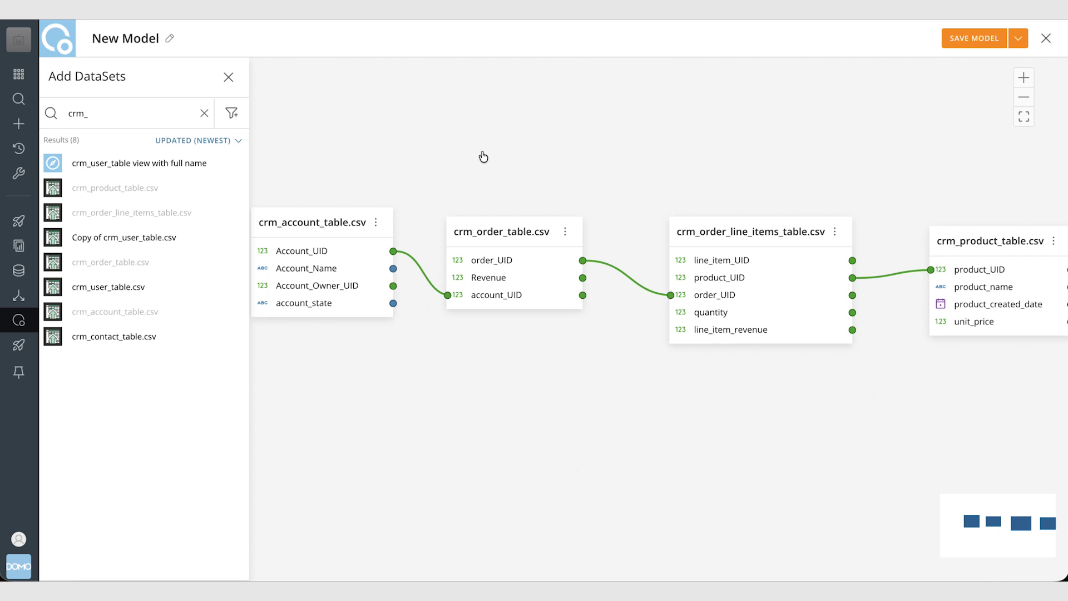
{"action": "left_click", "coordinate": [170, 40]}
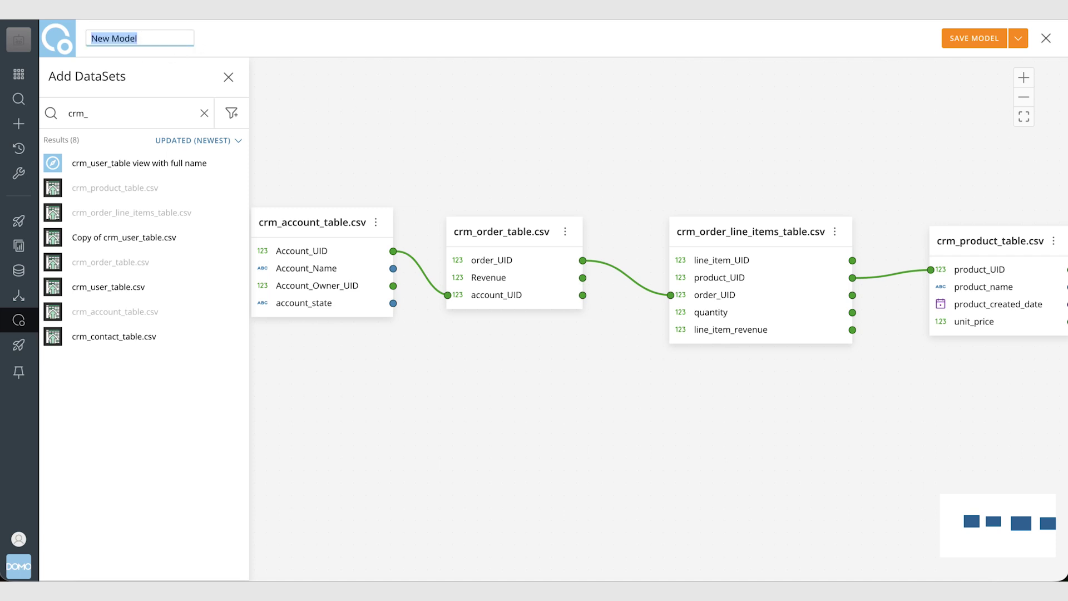
{"action": "type", "text": "Test Model"}
{"action": "left_click", "coordinate": [1018, 37]}
{"action": "left_click", "coordinate": [979, 72]}
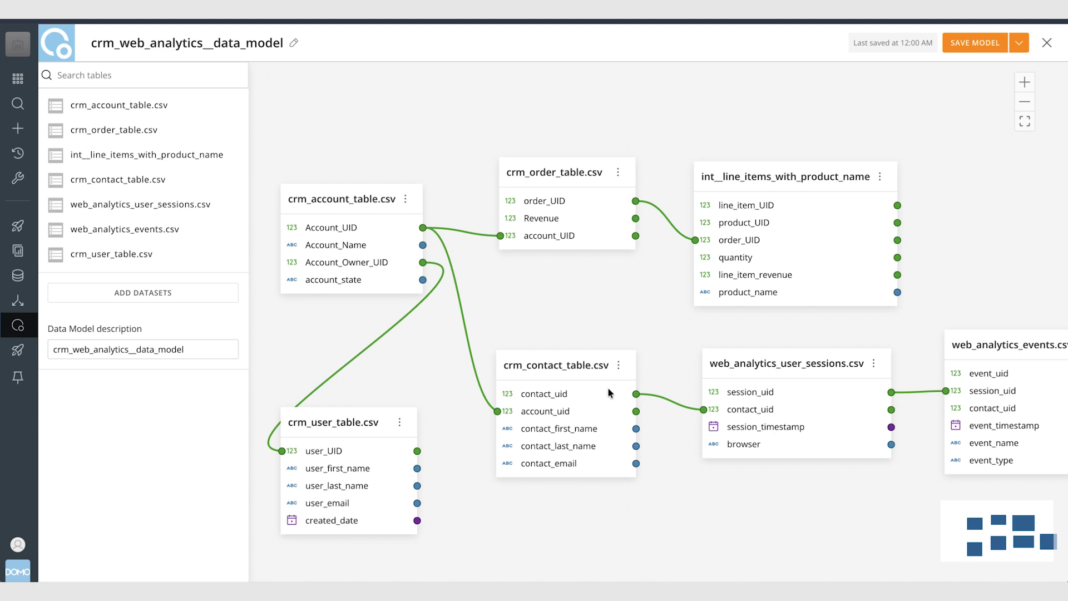
Leave the crm_web_analytics__data_model editor and open that model in Analyzer
{"action": "left_click_drag", "start_coordinate": [662, 337], "coordinate": [629, 305]}
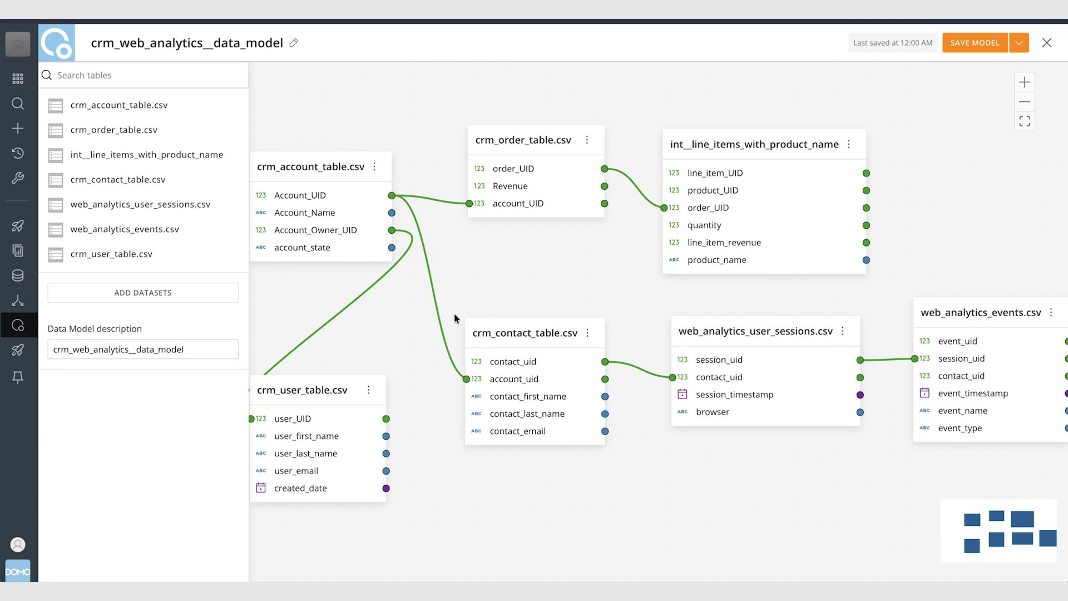
{"action": "left_click", "coordinate": [1046, 44]}
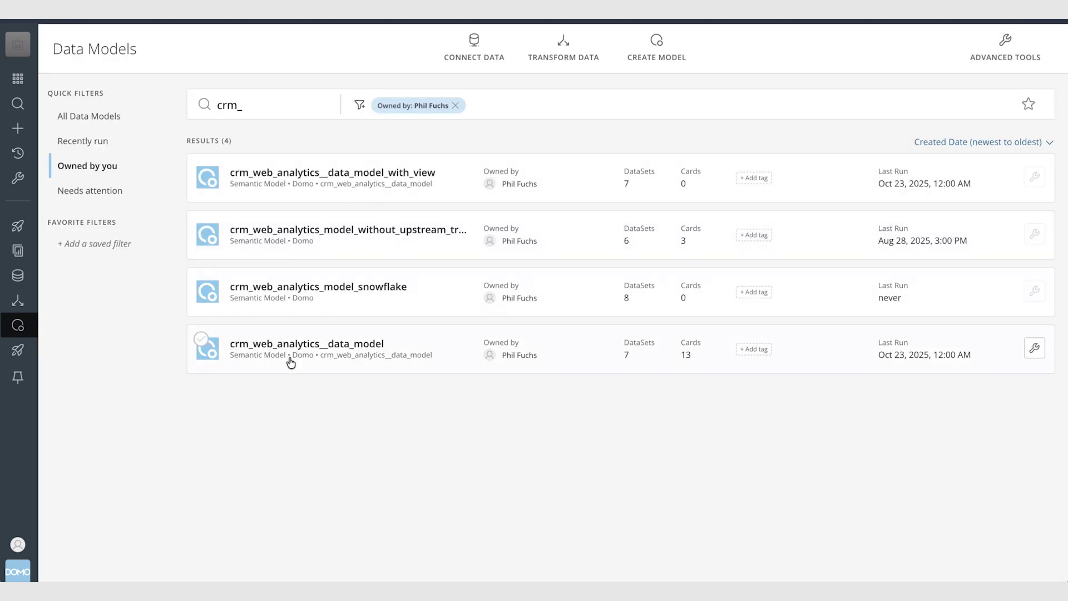
{"action": "left_click", "coordinate": [291, 361]}
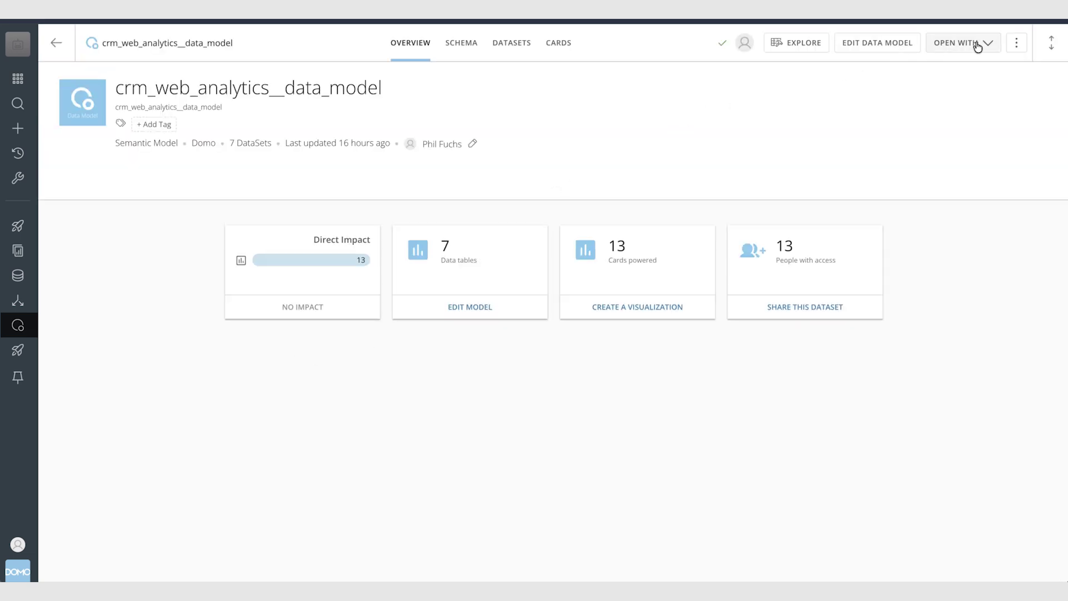
{"action": "left_click", "coordinate": [978, 46]}
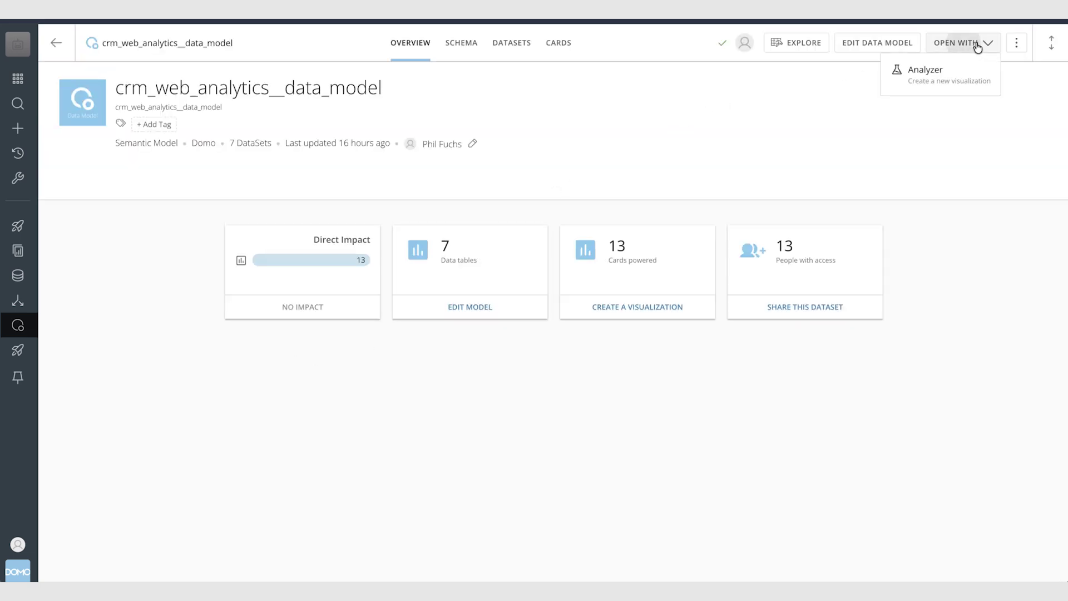
{"action": "left_click", "coordinate": [925, 80]}
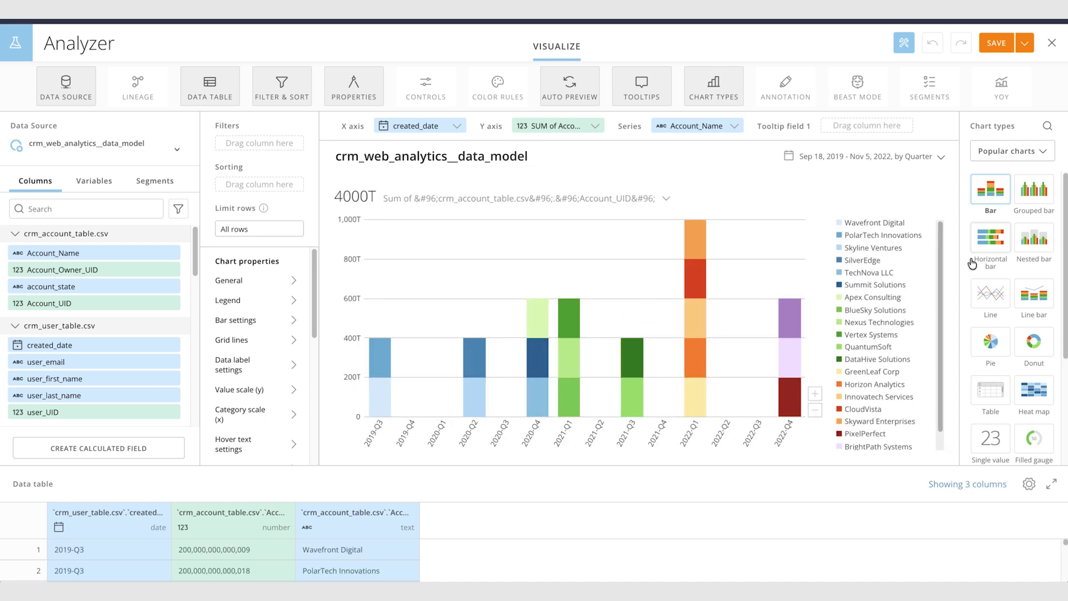
Switch the chart to Table, remove created_date and SUM of Account_UID, and collapse the column groups
{"action": "left_click", "coordinate": [995, 395]}
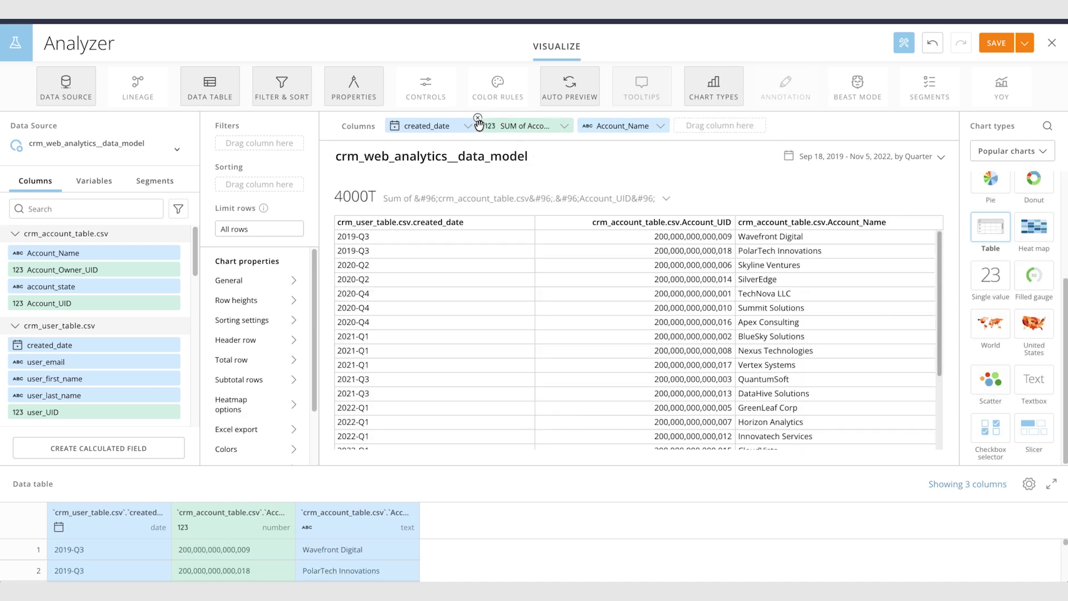
{"action": "left_click", "coordinate": [477, 119]}
{"action": "left_click", "coordinate": [476, 118]}
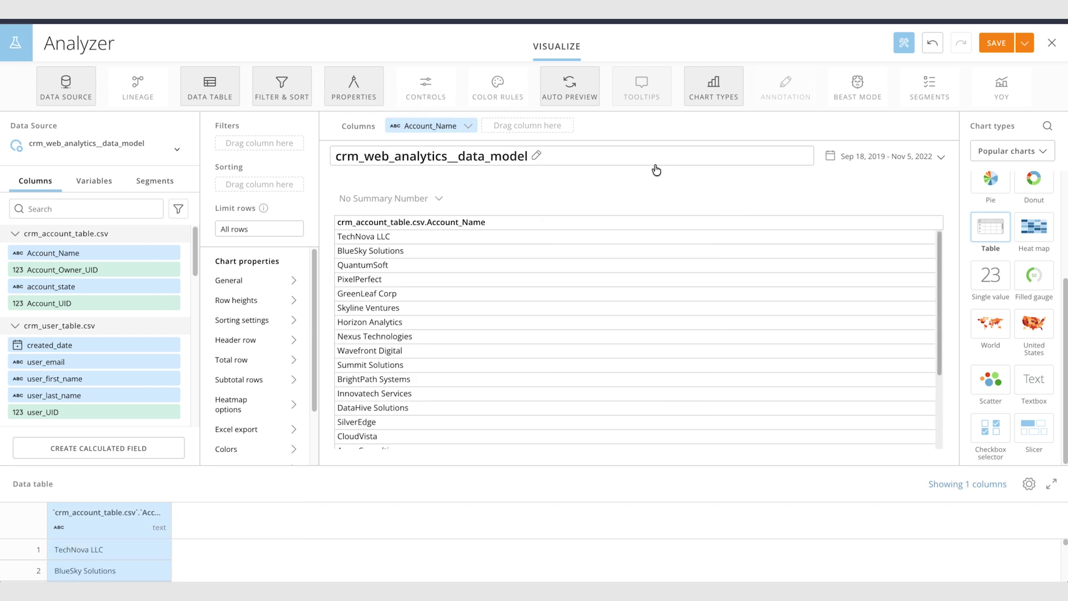
{"action": "left_click", "coordinate": [16, 234]}
{"action": "left_click", "coordinate": [15, 254]}
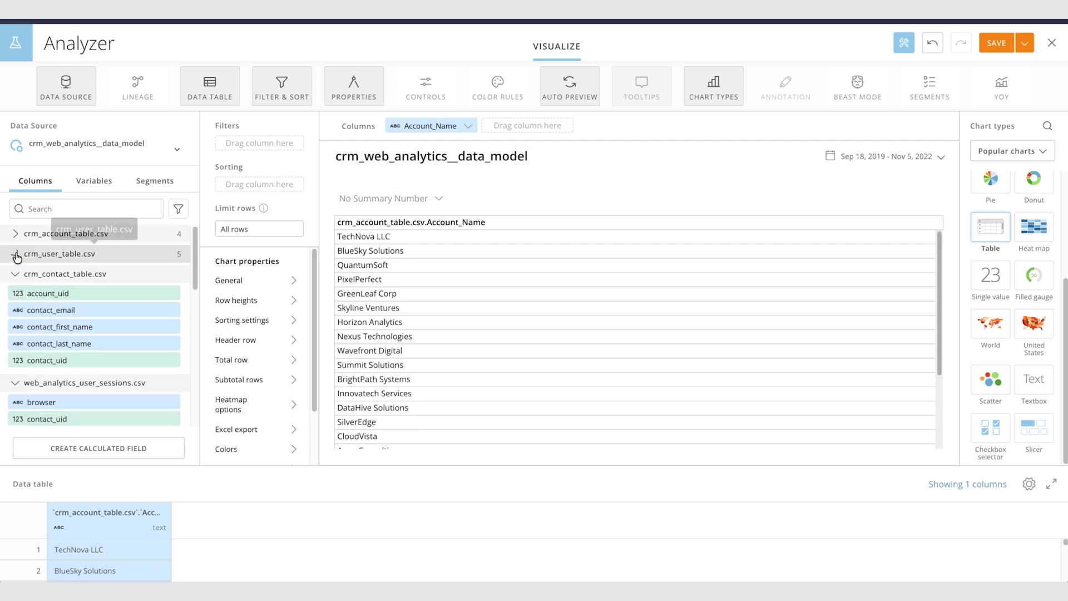
{"action": "left_click", "coordinate": [15, 273]}
{"action": "left_click", "coordinate": [14, 277]}
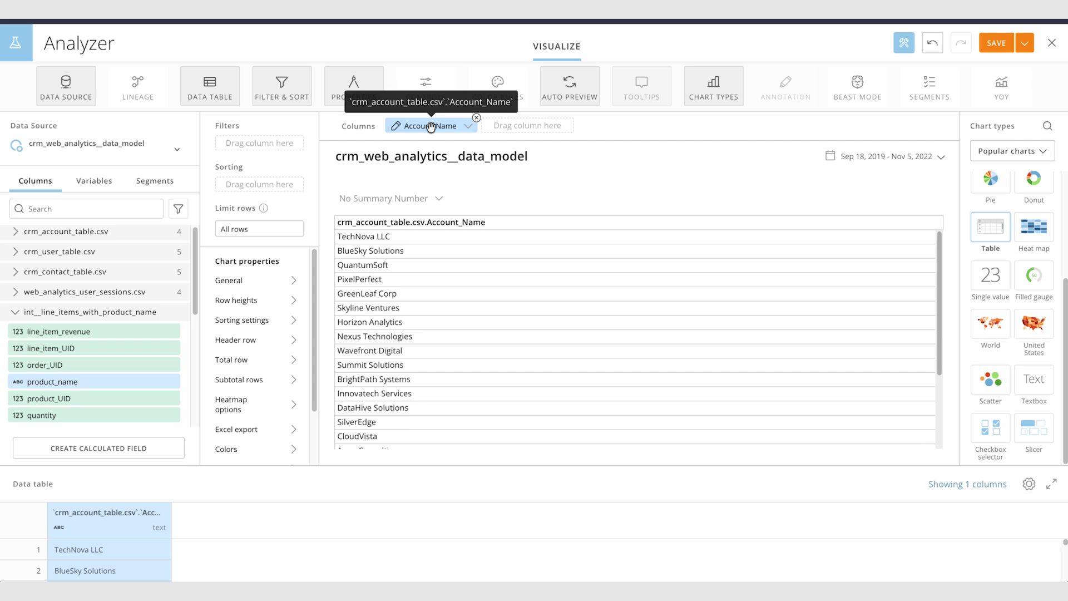
Add crm_order_table's order_UID as a column aggregated by Count
{"action": "left_click", "coordinate": [16, 313]}
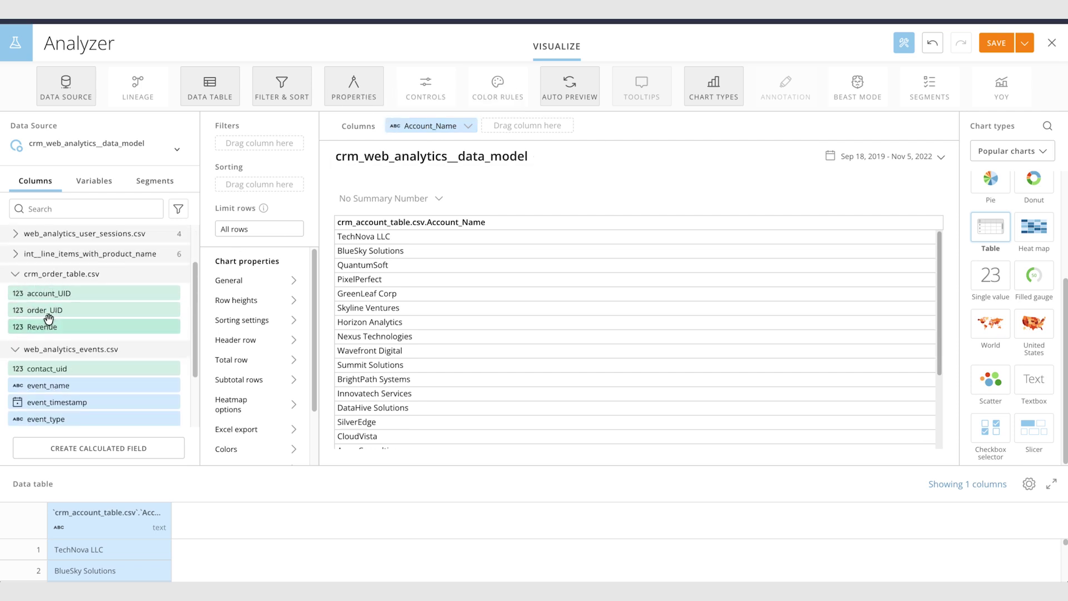
{"action": "left_click_drag", "start_coordinate": [50, 313], "coordinate": [506, 125]}
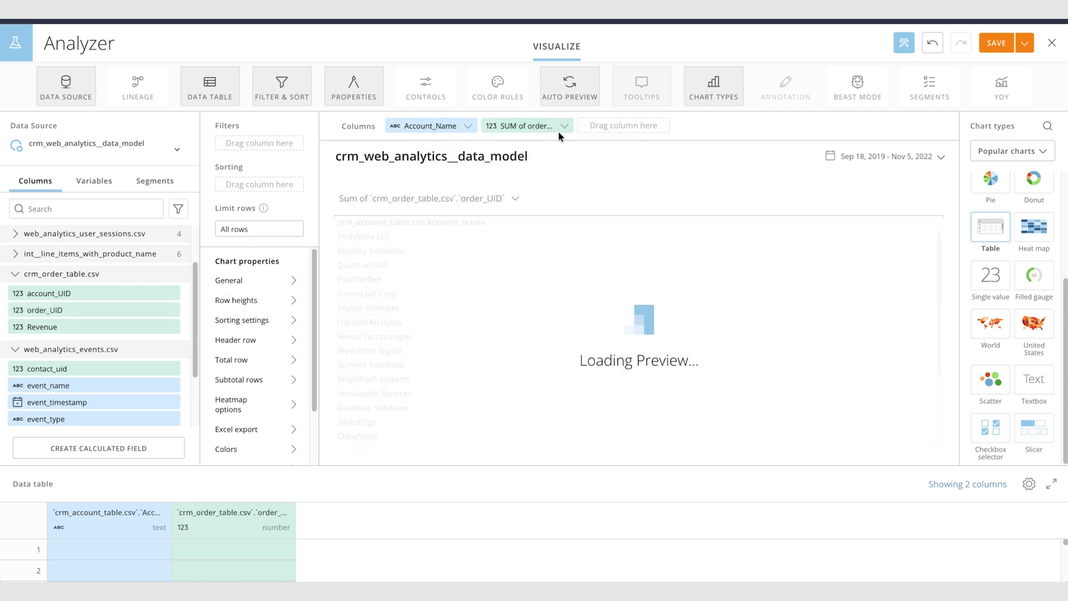
{"action": "left_click", "coordinate": [549, 125]}
{"action": "left_click", "coordinate": [565, 173]}
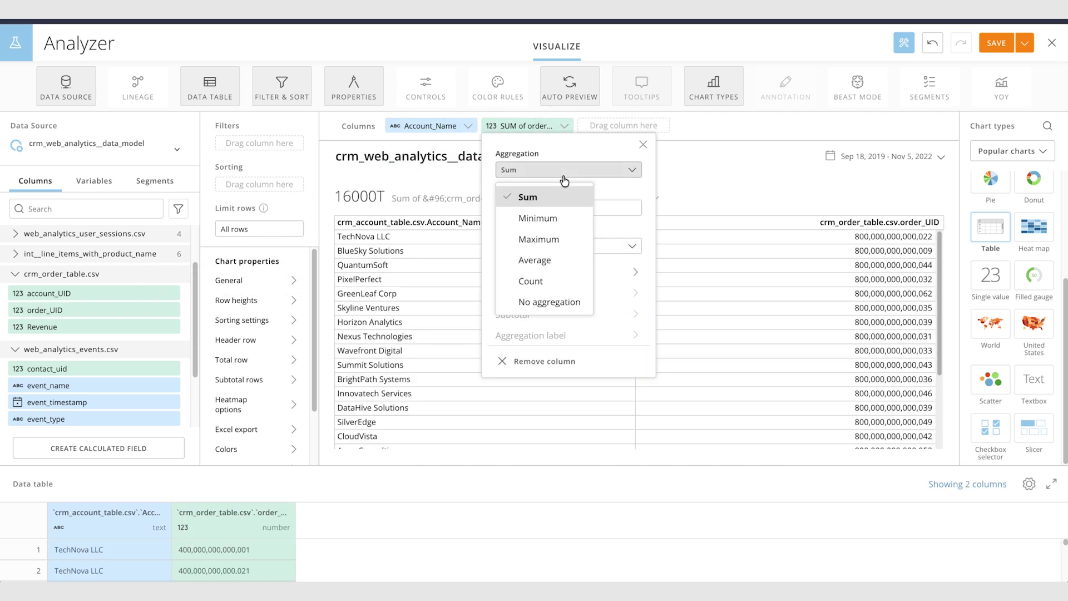
{"action": "left_click", "coordinate": [556, 279]}
{"action": "left_click", "coordinate": [754, 121]}
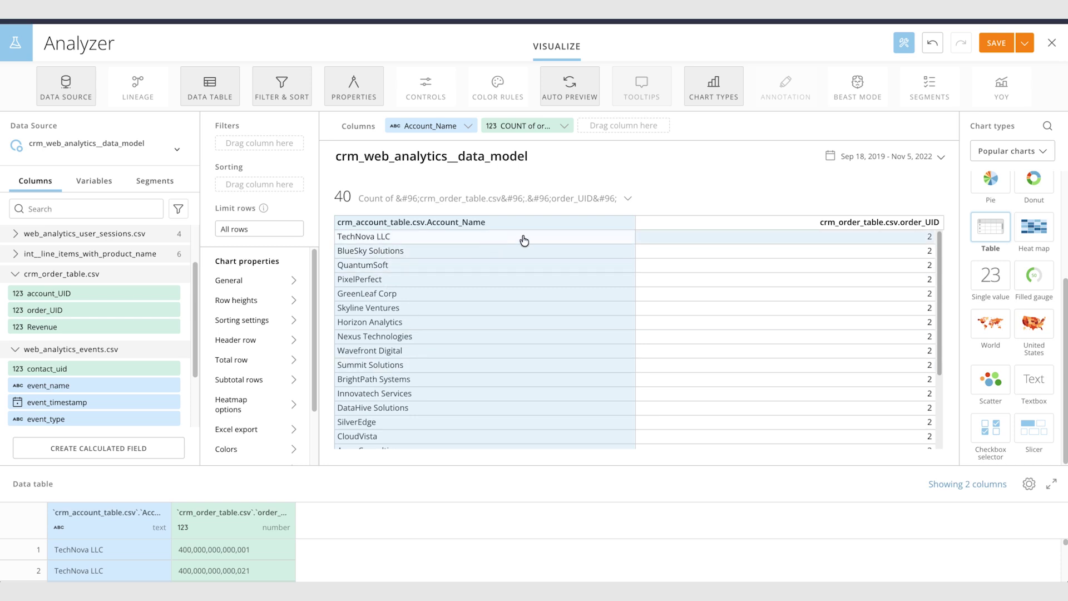
Save the card and return to the Revenue Metrics App page
{"action": "scroll", "coordinate": [840, 348], "scroll_direction": "down", "scroll_amount": 3}
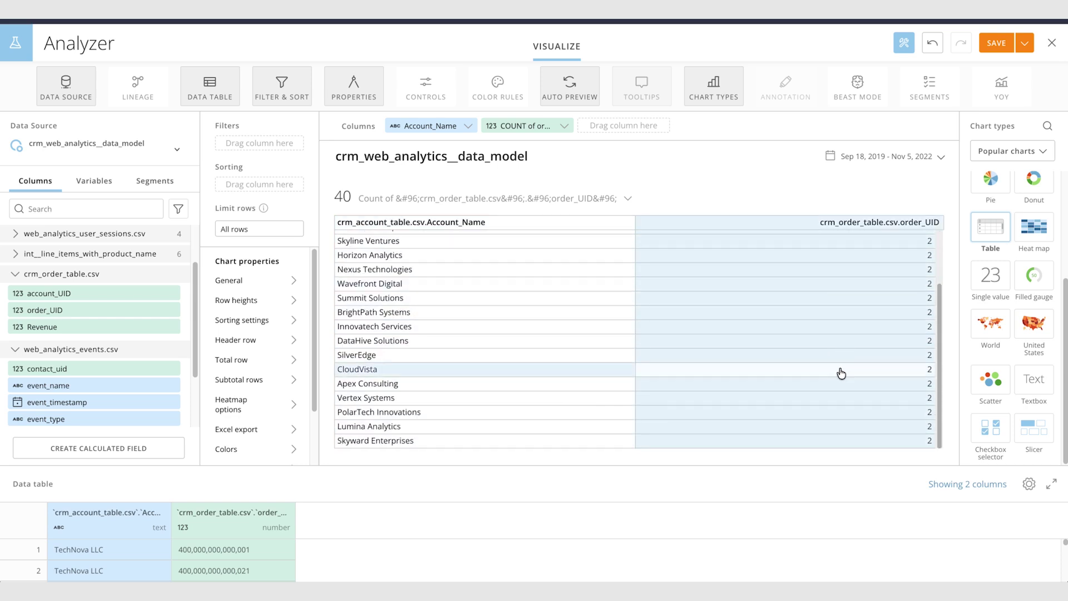
{"action": "scroll", "coordinate": [834, 356], "scroll_direction": "up", "scroll_amount": 3}
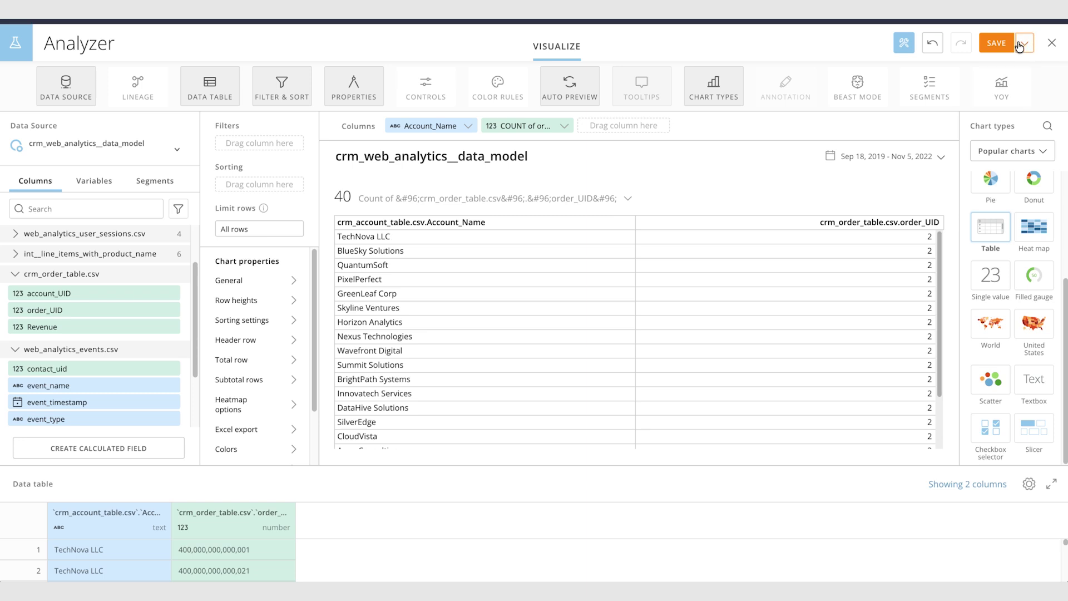
{"action": "left_click", "coordinate": [998, 44]}
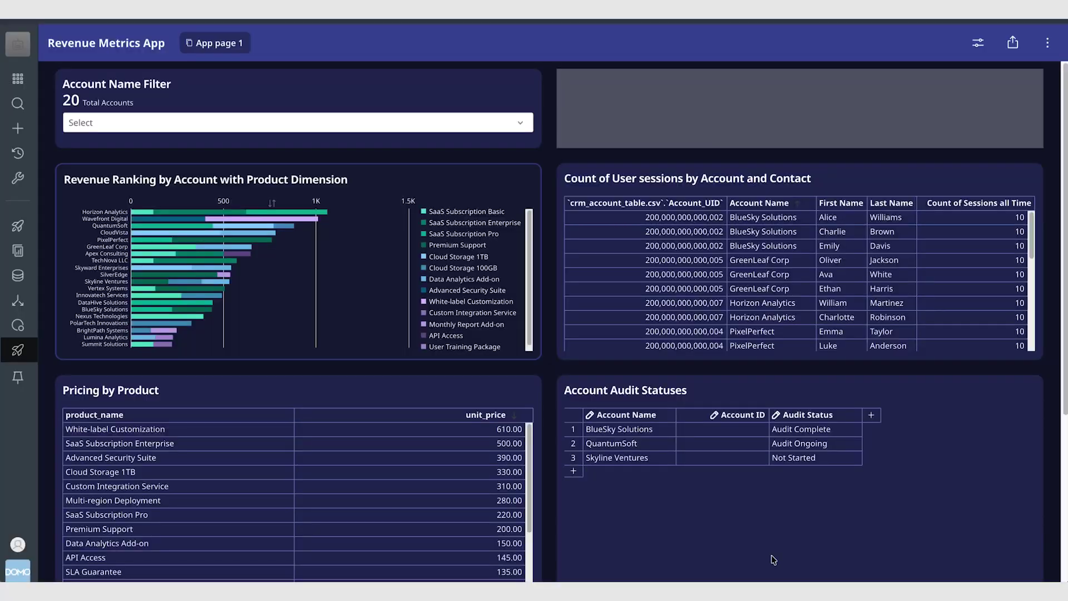
Highlight BlueSky Solutions, then GreenLeaf Corp, from the sessions table's Account Name column
{"action": "left_click", "coordinate": [760, 238]}
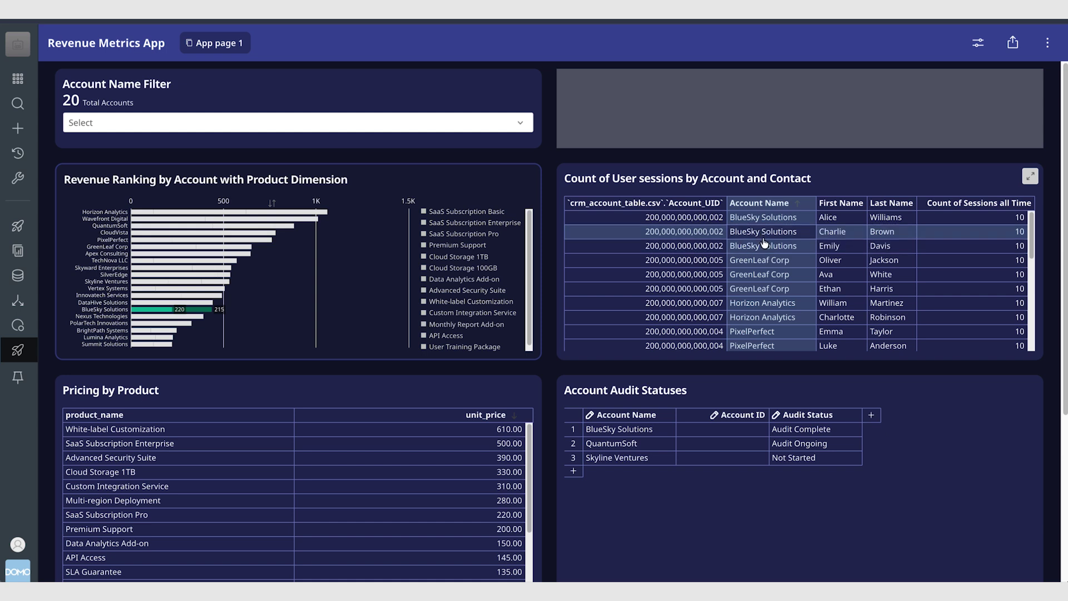
{"action": "left_click", "coordinate": [761, 260]}
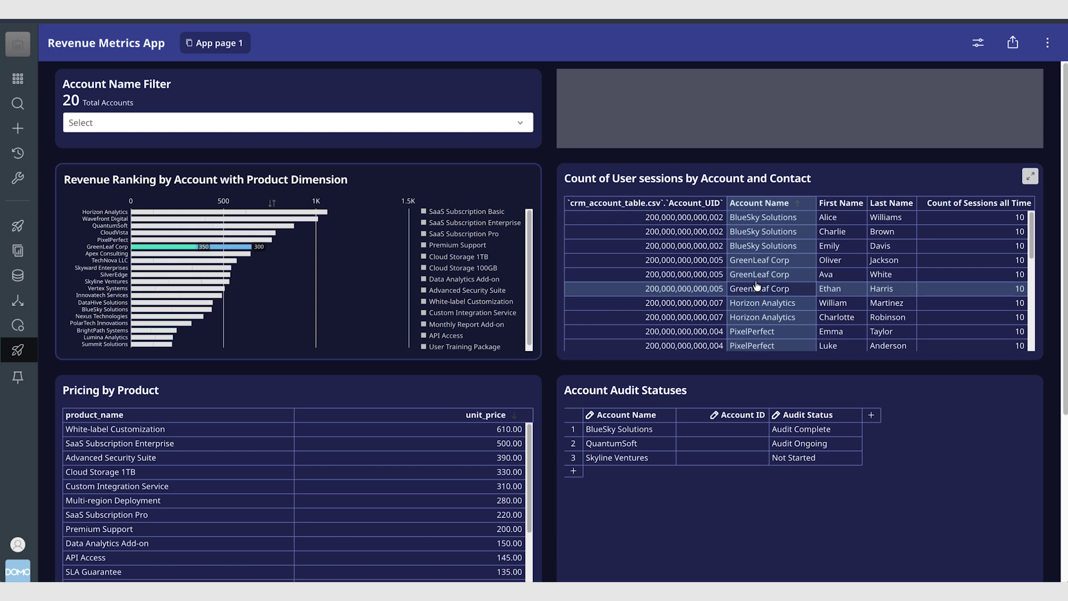
Filter the dashboard to GreenLeaf Corp, then clear that filter from the sessions card
{"action": "left_click", "coordinate": [756, 277]}
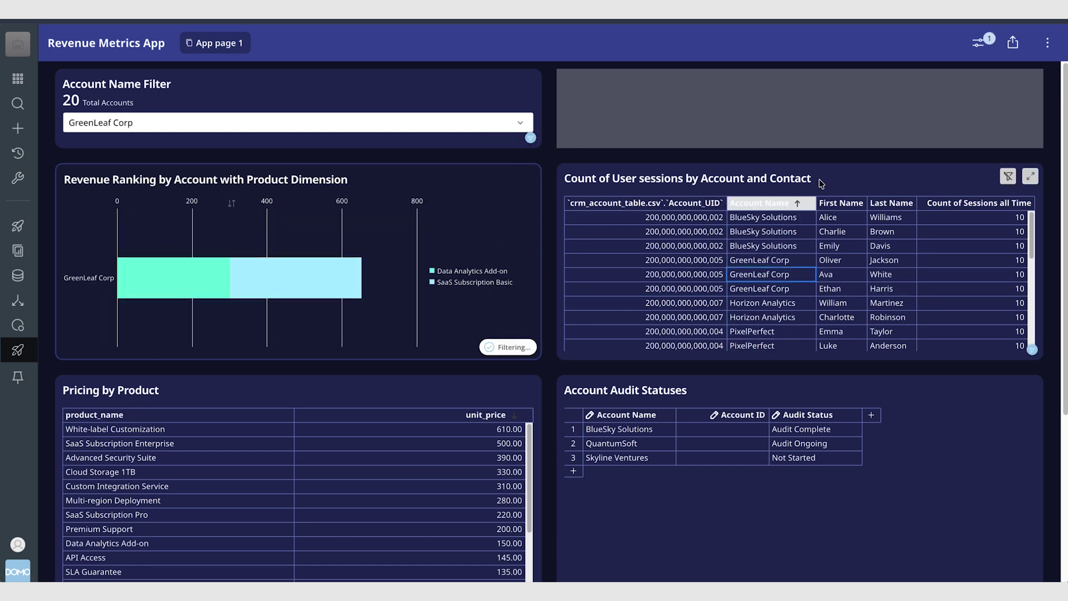
{"action": "mouse_move", "coordinate": [1008, 180]}
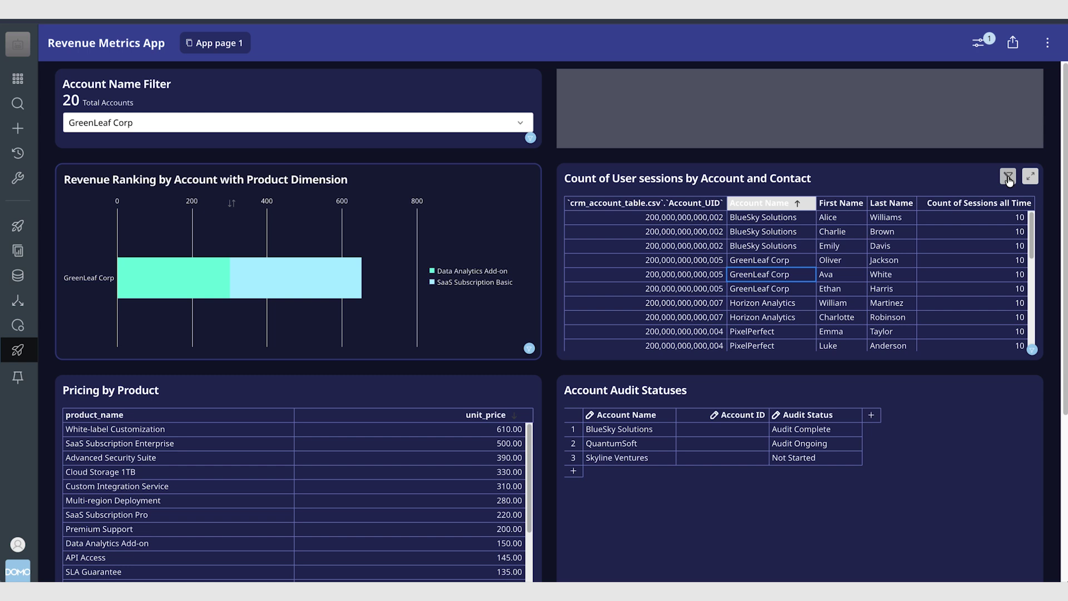
{"action": "left_click", "coordinate": [1009, 180]}
Set the Account Name Filter to BlueSky Solutions
{"action": "left_click", "coordinate": [374, 126]}
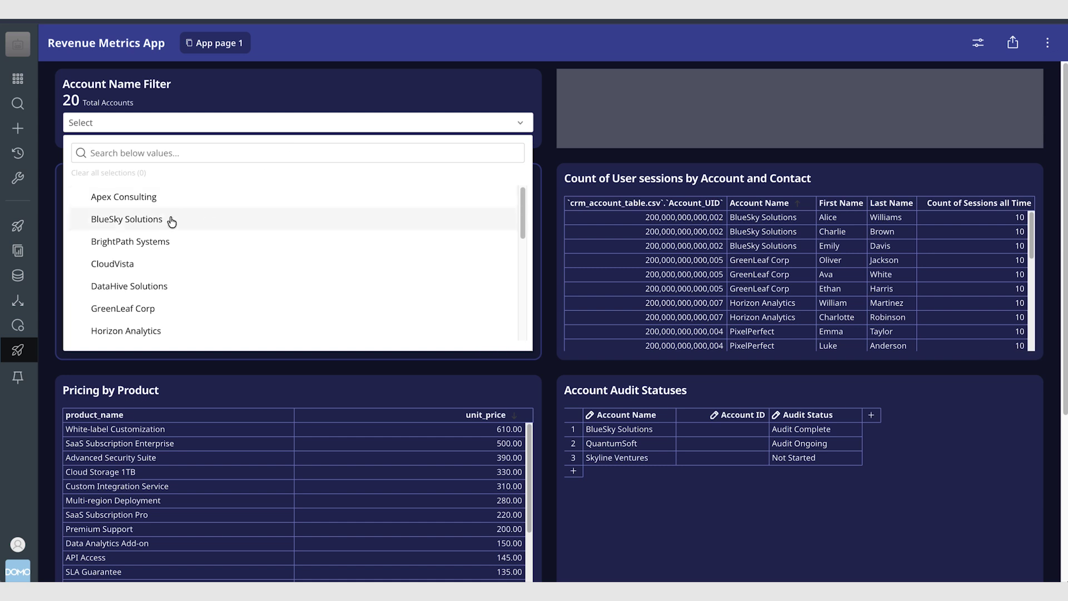
{"action": "scroll", "coordinate": [172, 221], "scroll_direction": "down", "scroll_amount": 1}
{"action": "scroll", "coordinate": [169, 228], "scroll_direction": "up", "scroll_amount": 1}
{"action": "left_click", "coordinate": [143, 221]}
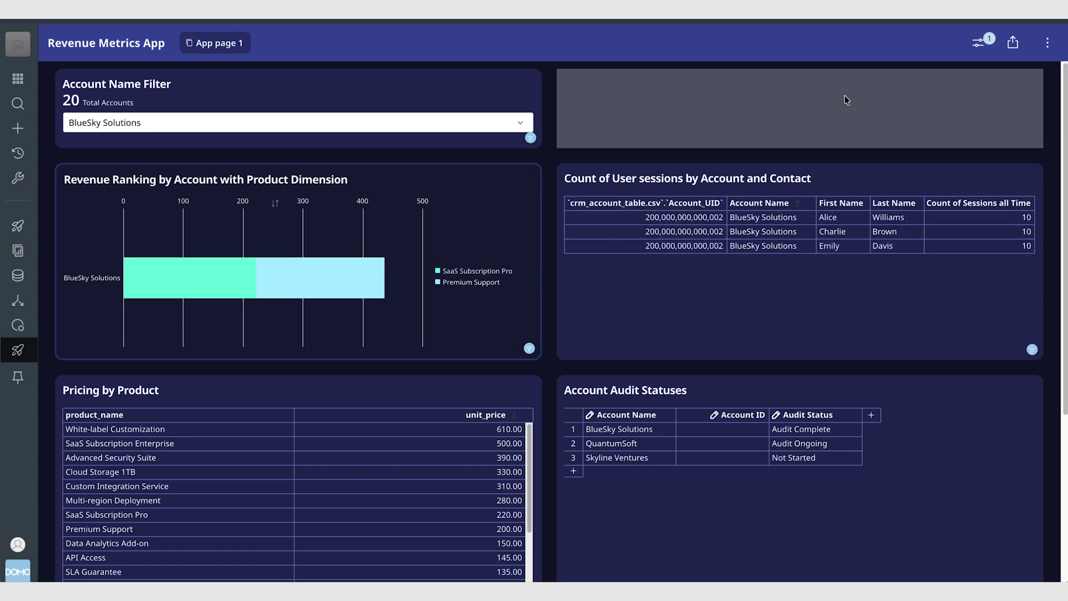
Delete the existing Account_Name filter from the app's filter controls
{"action": "left_click", "coordinate": [980, 42]}
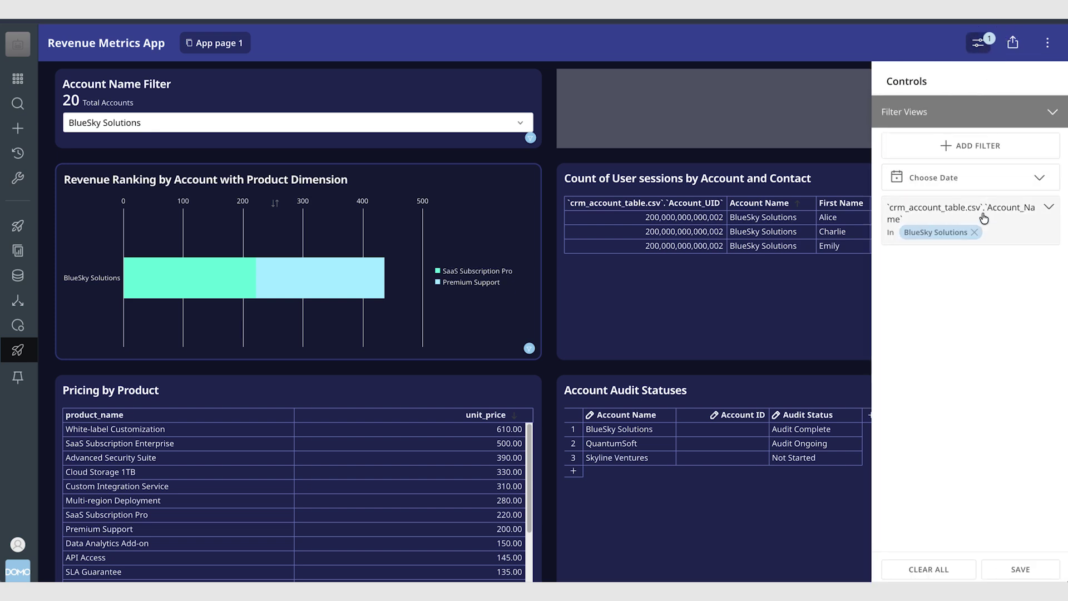
{"action": "left_click", "coordinate": [1056, 209]}
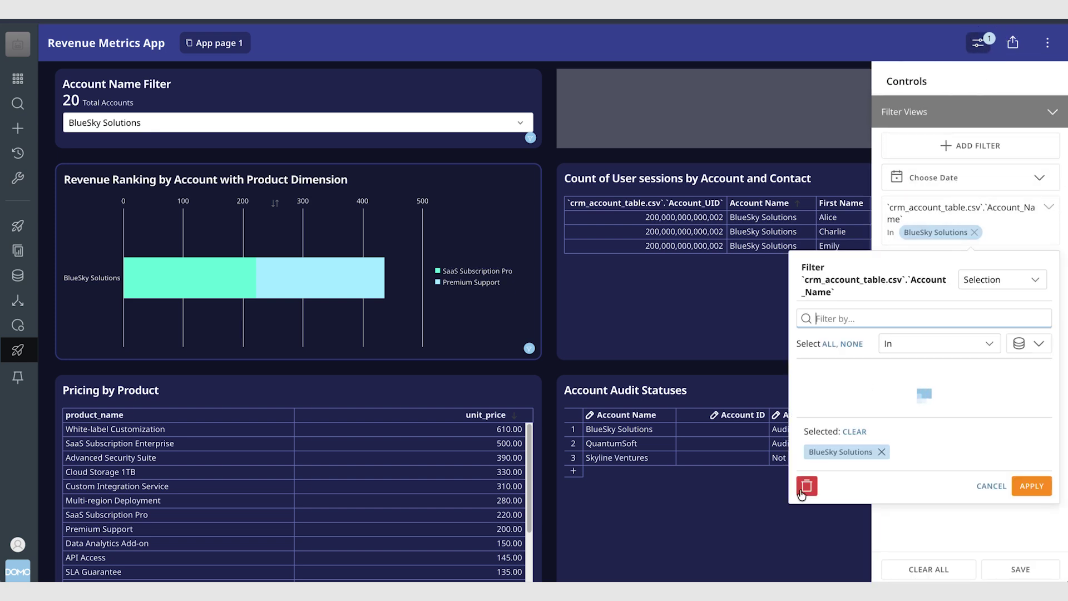
{"action": "left_click", "coordinate": [807, 570]}
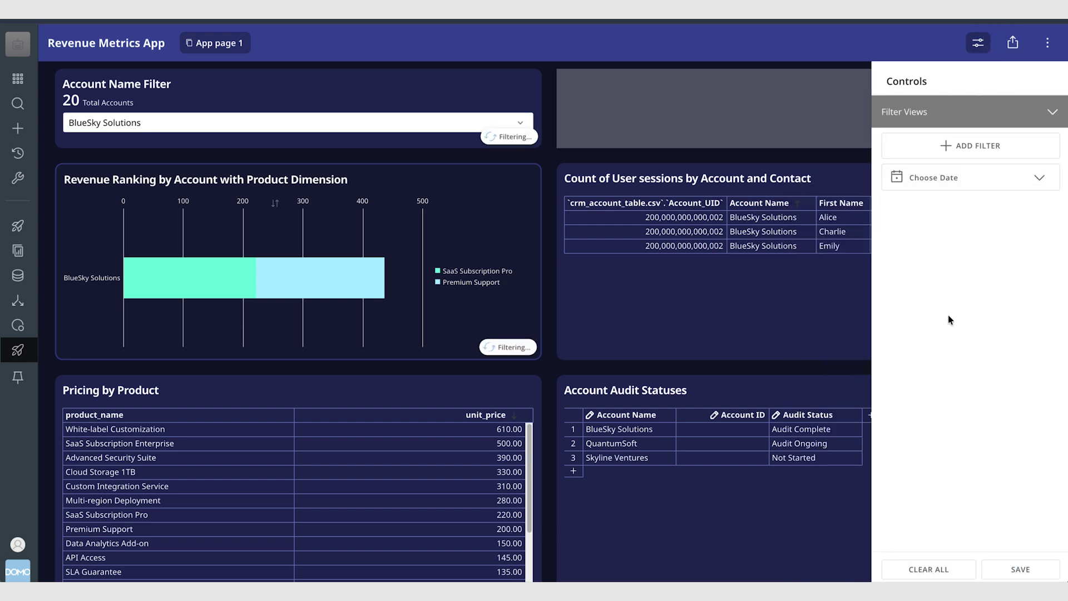
Add a model-column account_state filter that includes only CA, CO and FL, and apply it
{"action": "left_click", "coordinate": [961, 145]}
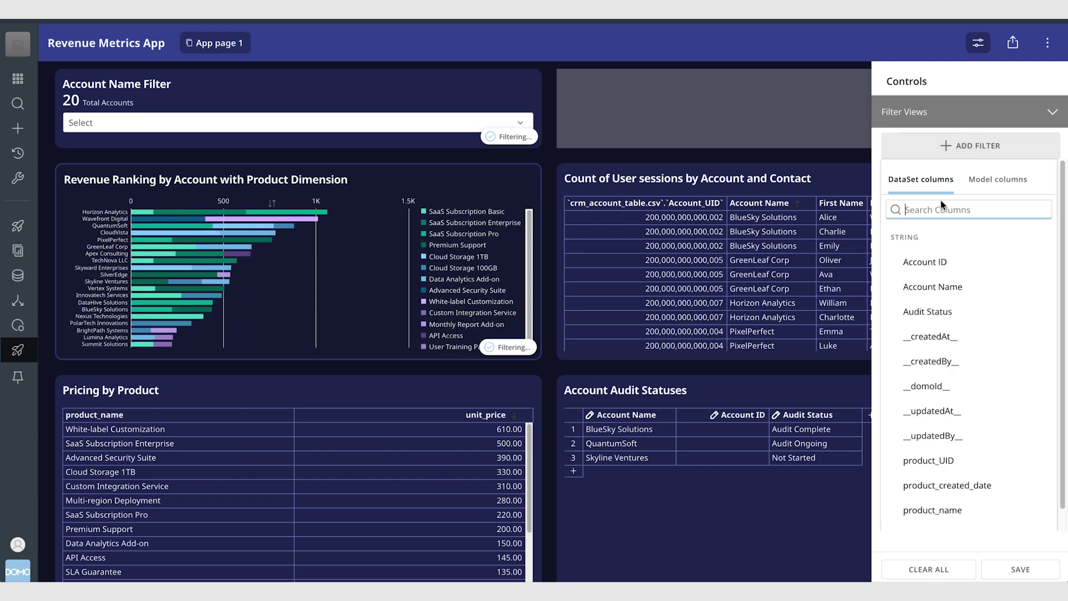
{"action": "left_click", "coordinate": [987, 180]}
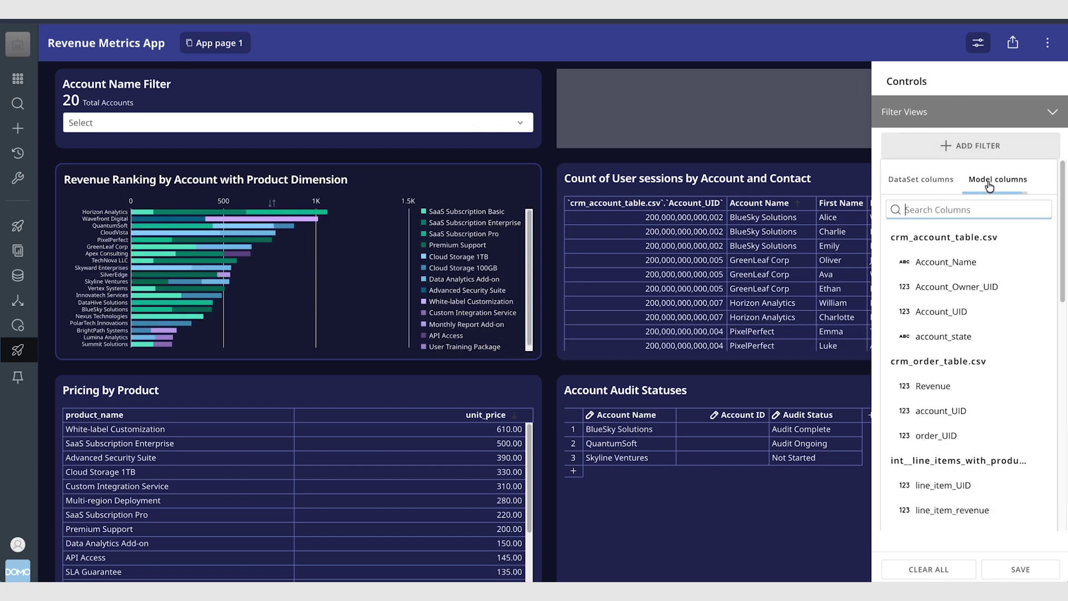
{"action": "type", "text": "stat"}
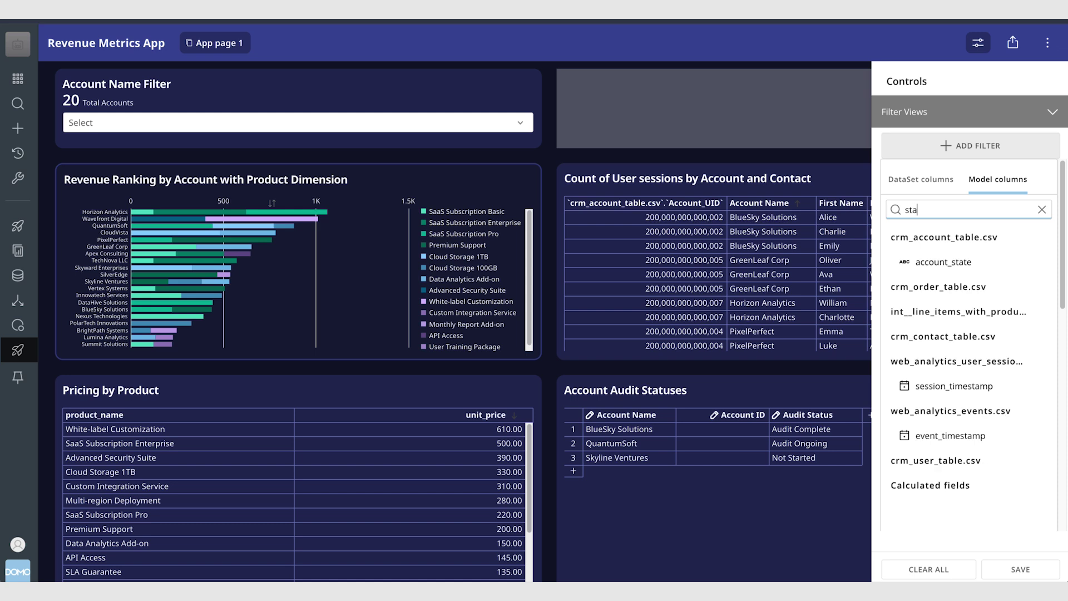
{"action": "left_click", "coordinate": [951, 262]}
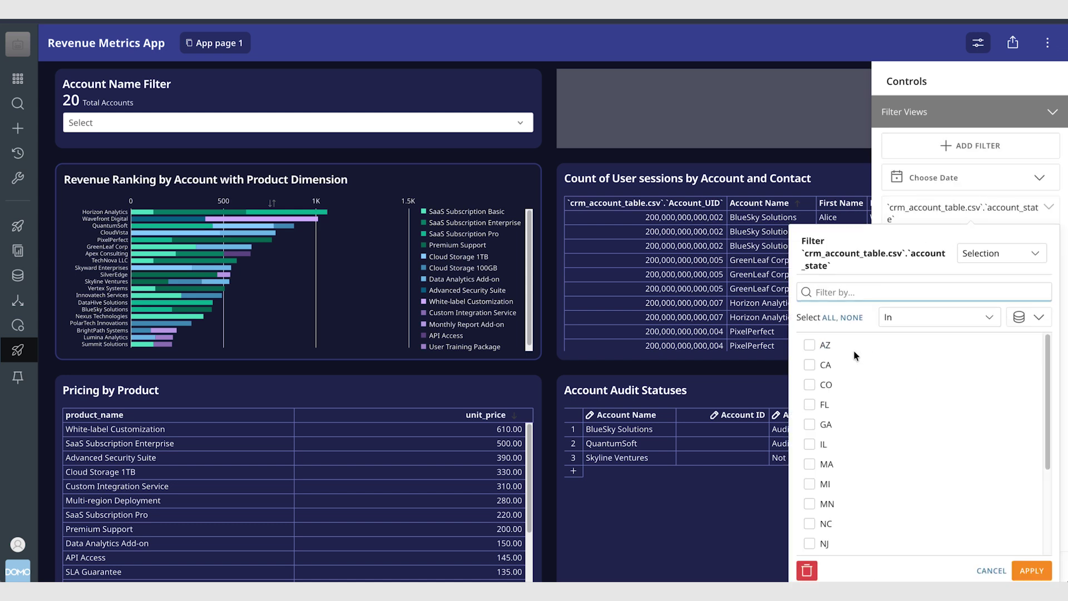
{"action": "left_click", "coordinate": [810, 365]}
{"action": "left_click", "coordinate": [810, 331]}
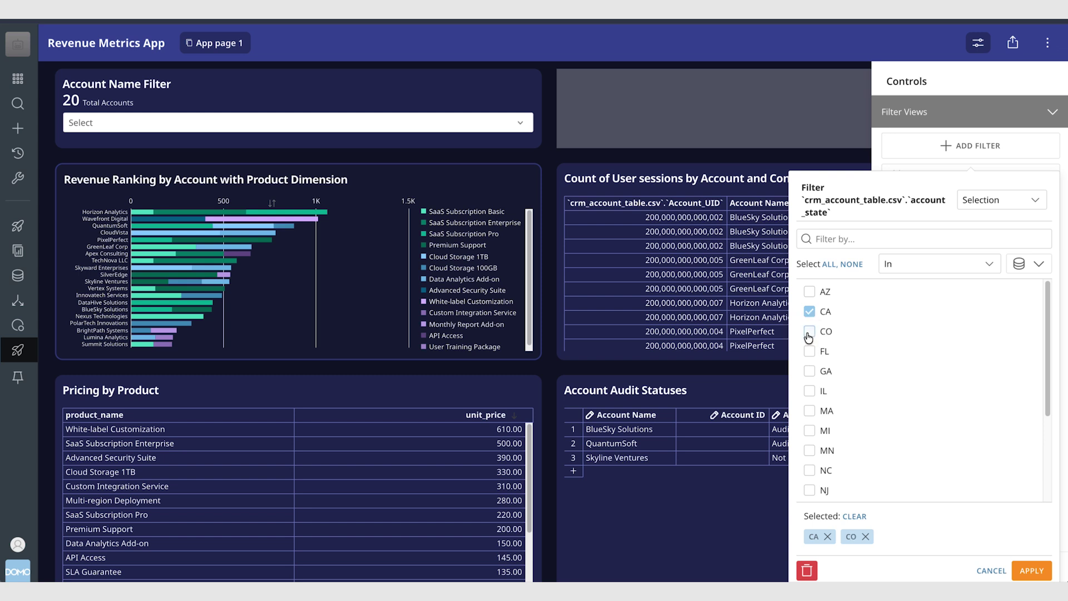
{"action": "left_click", "coordinate": [809, 352]}
{"action": "left_click", "coordinate": [1031, 571]}
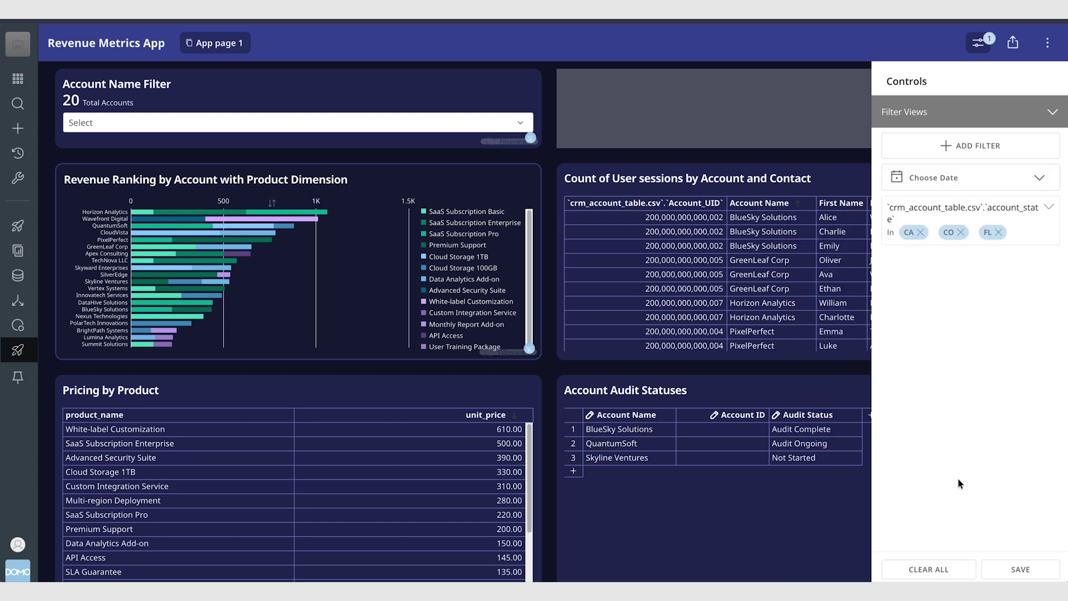
{"action": "left_click", "coordinate": [979, 45]}
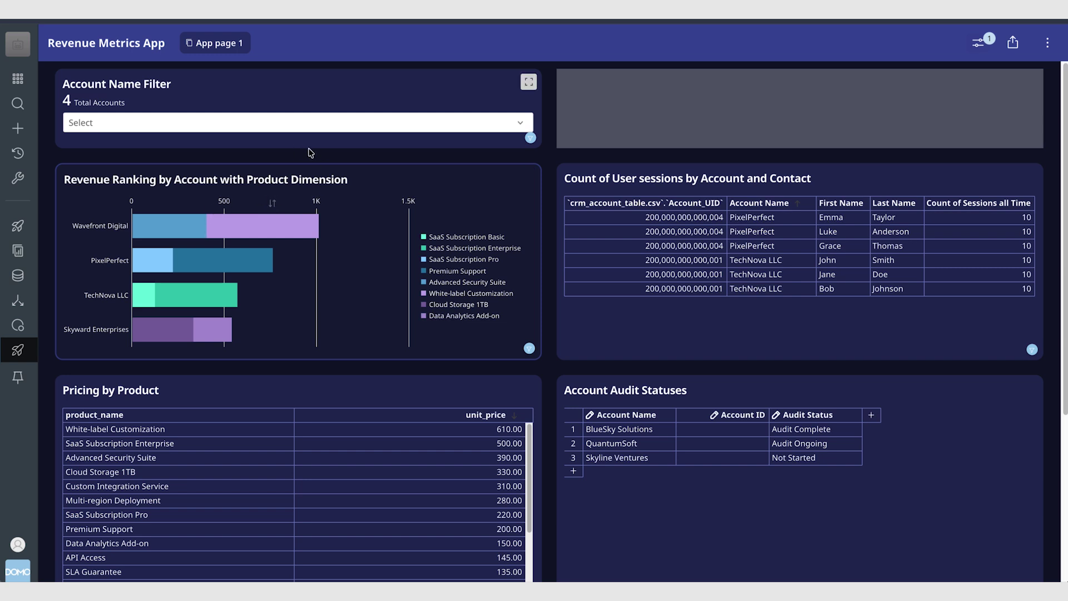